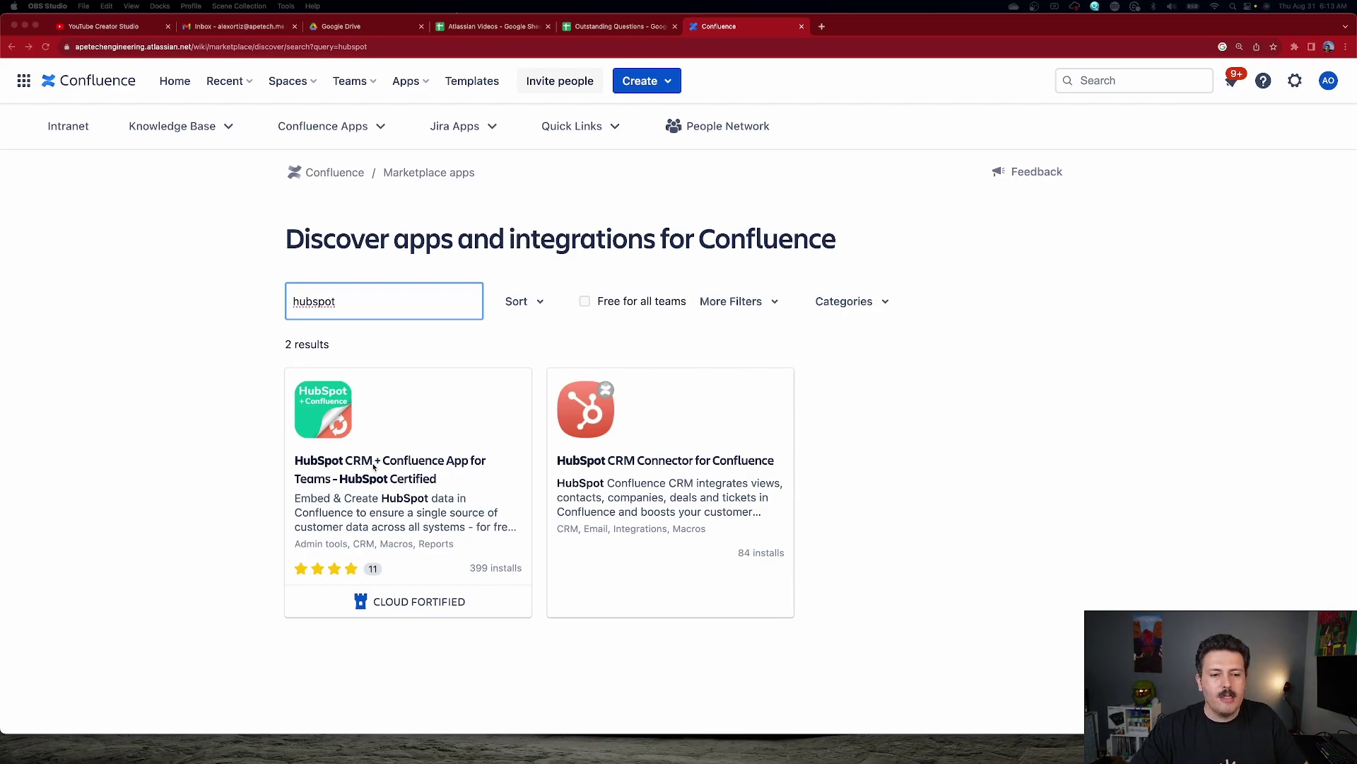
Add the HubSpot CRM + Confluence App for Teams to Confluence by starting its free trial.
click(415, 469)
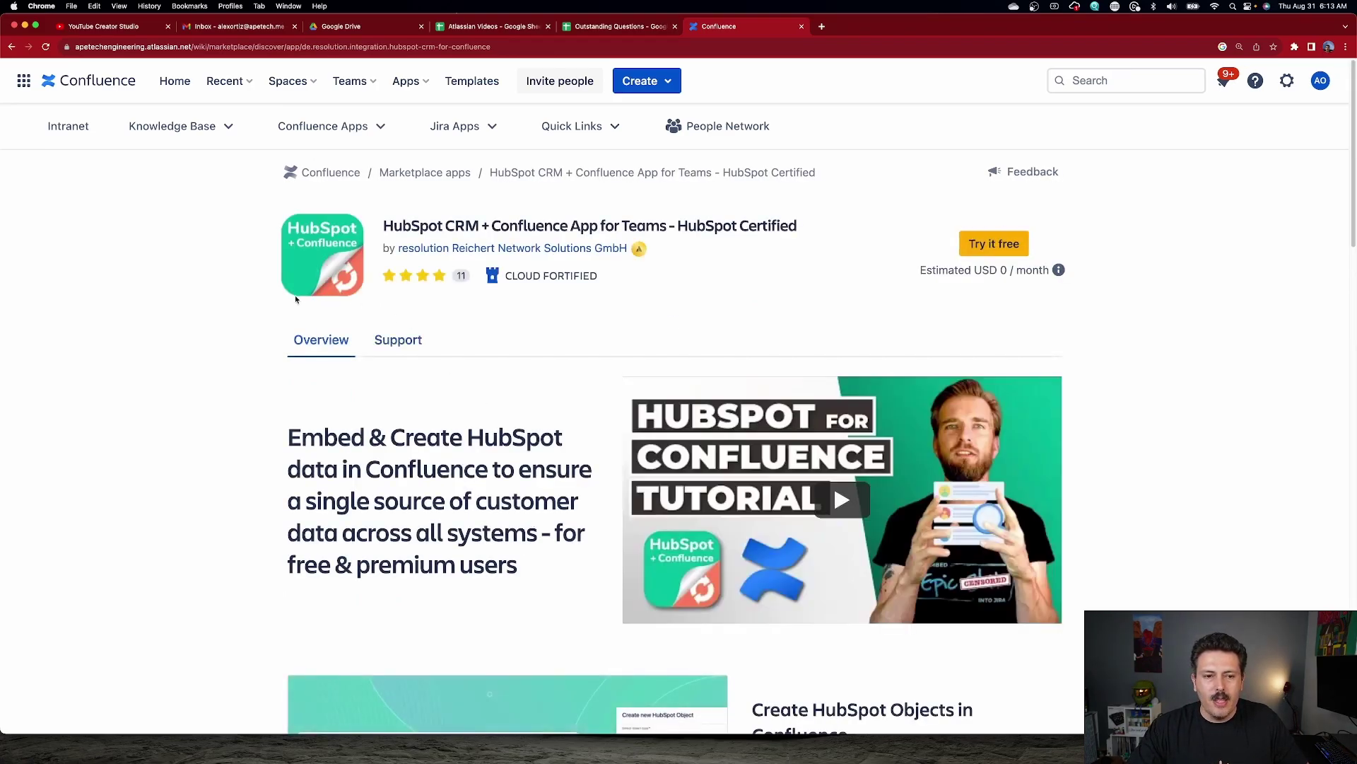
click(994, 243)
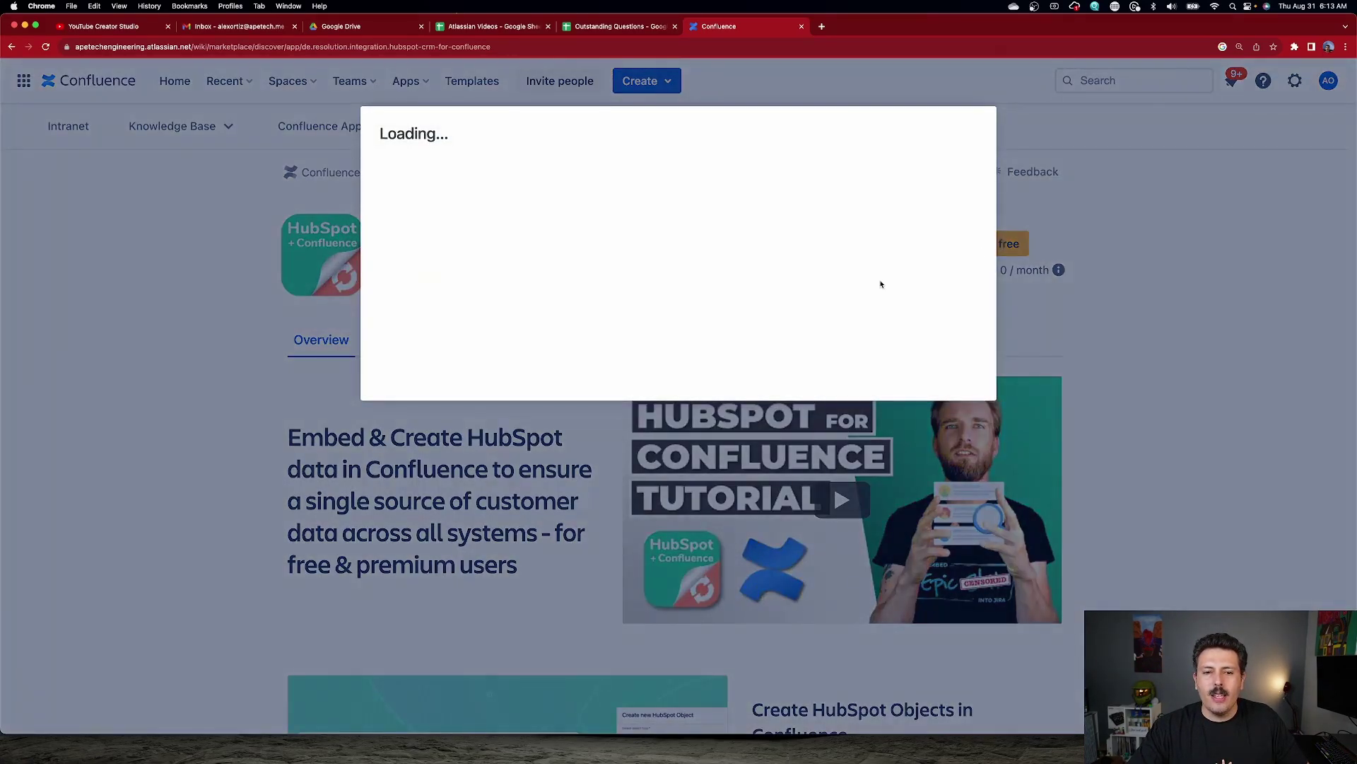
click(871, 529)
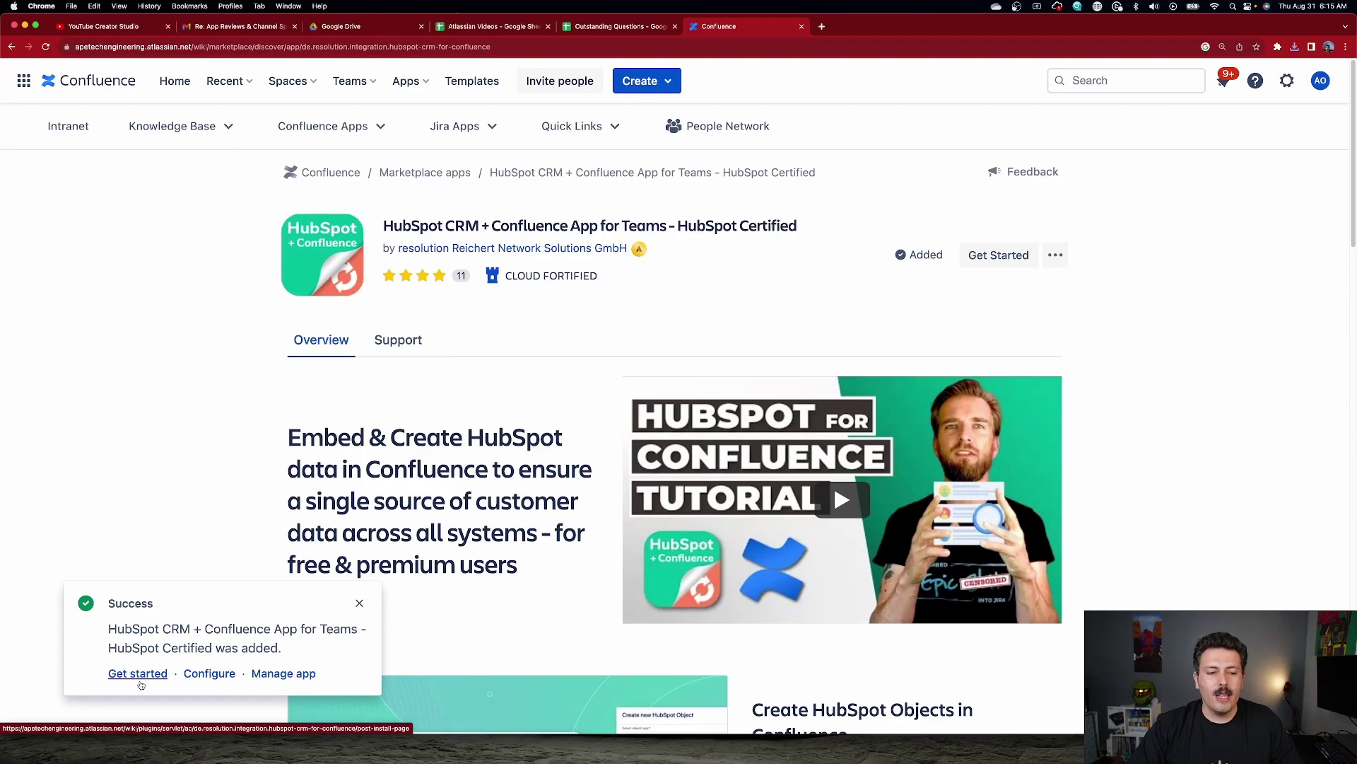
Submit the analytics consent and follow the Getting Started guide through to HubSpot Configuration.
click(138, 673)
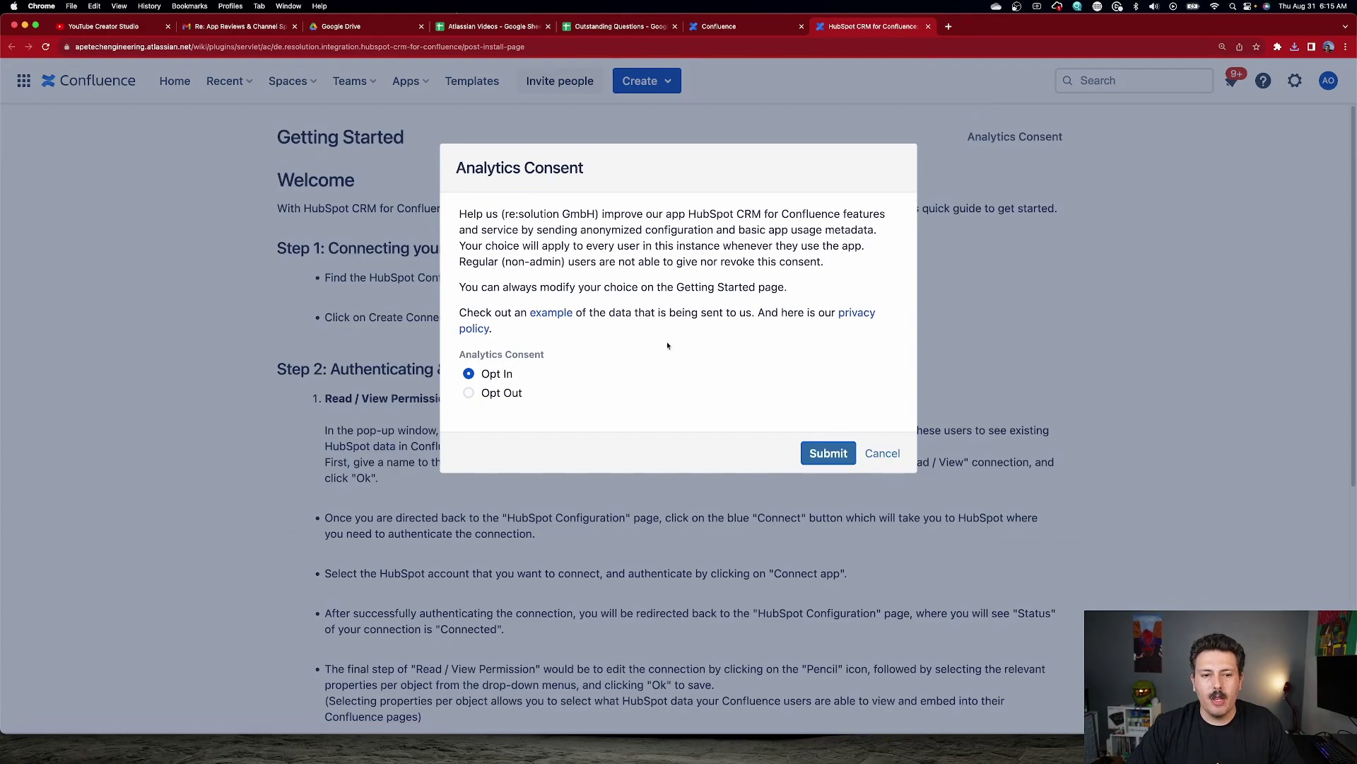
click(827, 455)
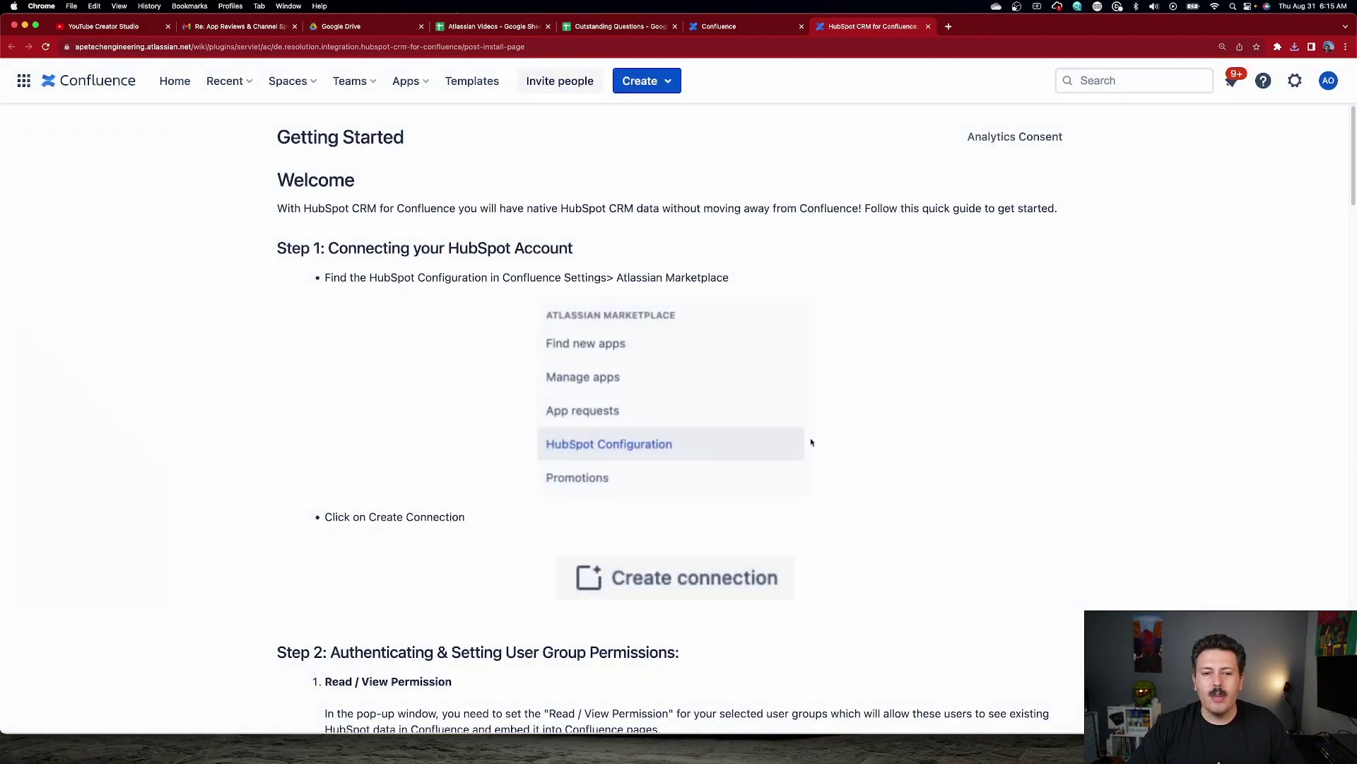
scroll(828, 414, down, 15)
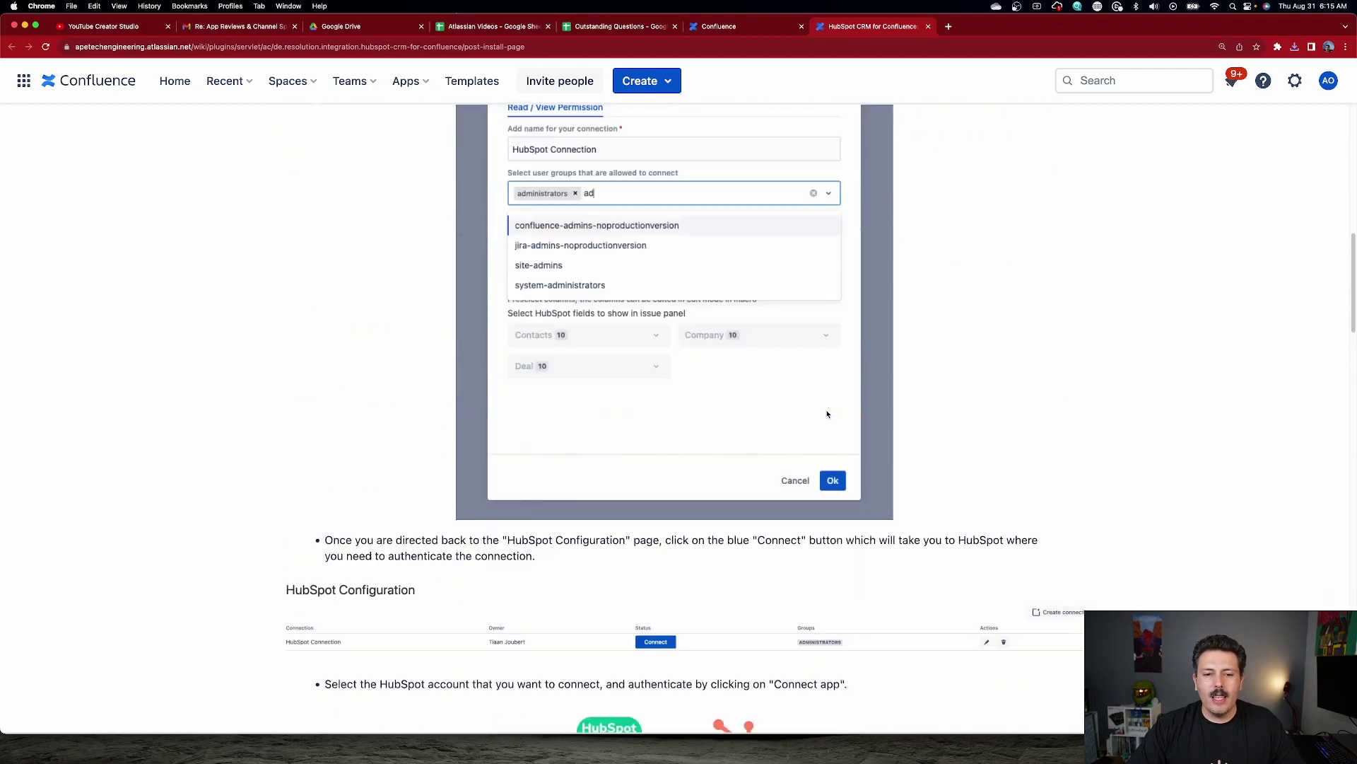
scroll(827, 413, down, 20)
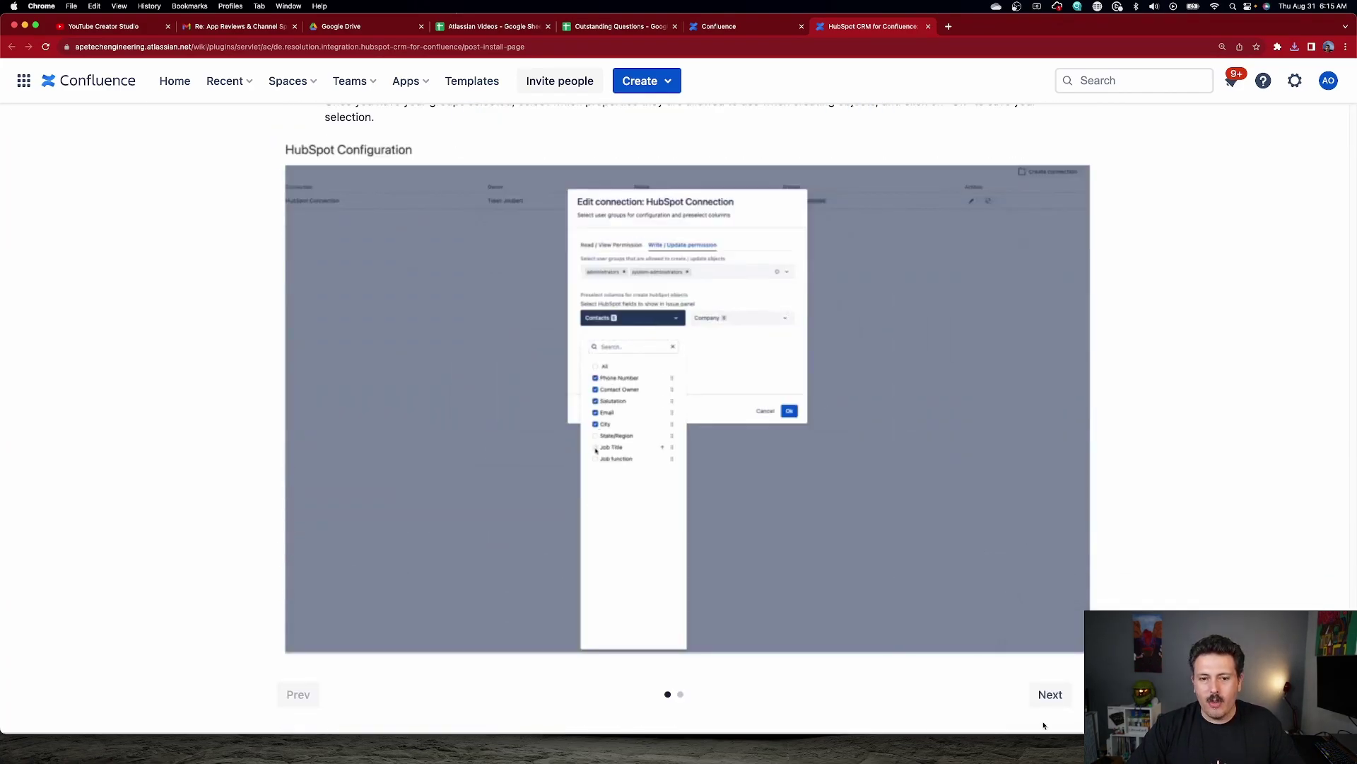
click(1053, 697)
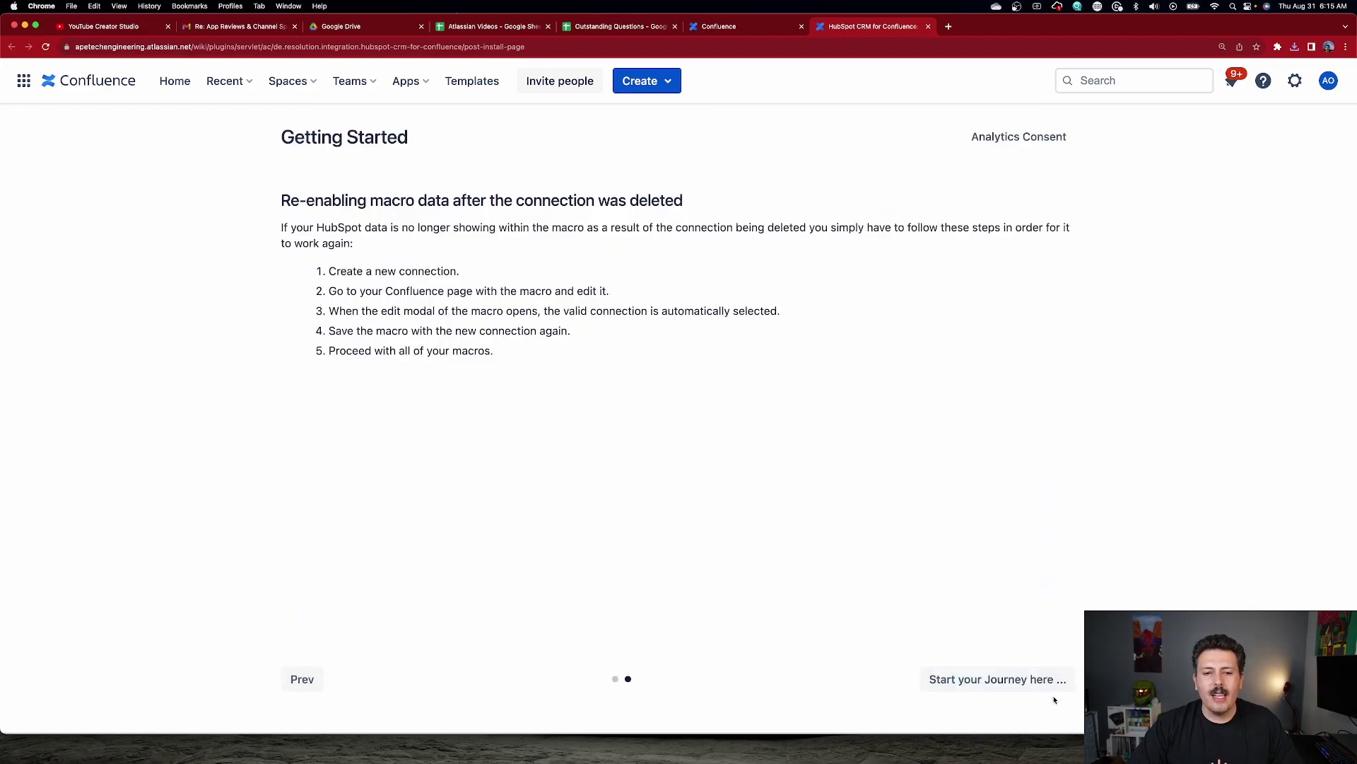
click(956, 689)
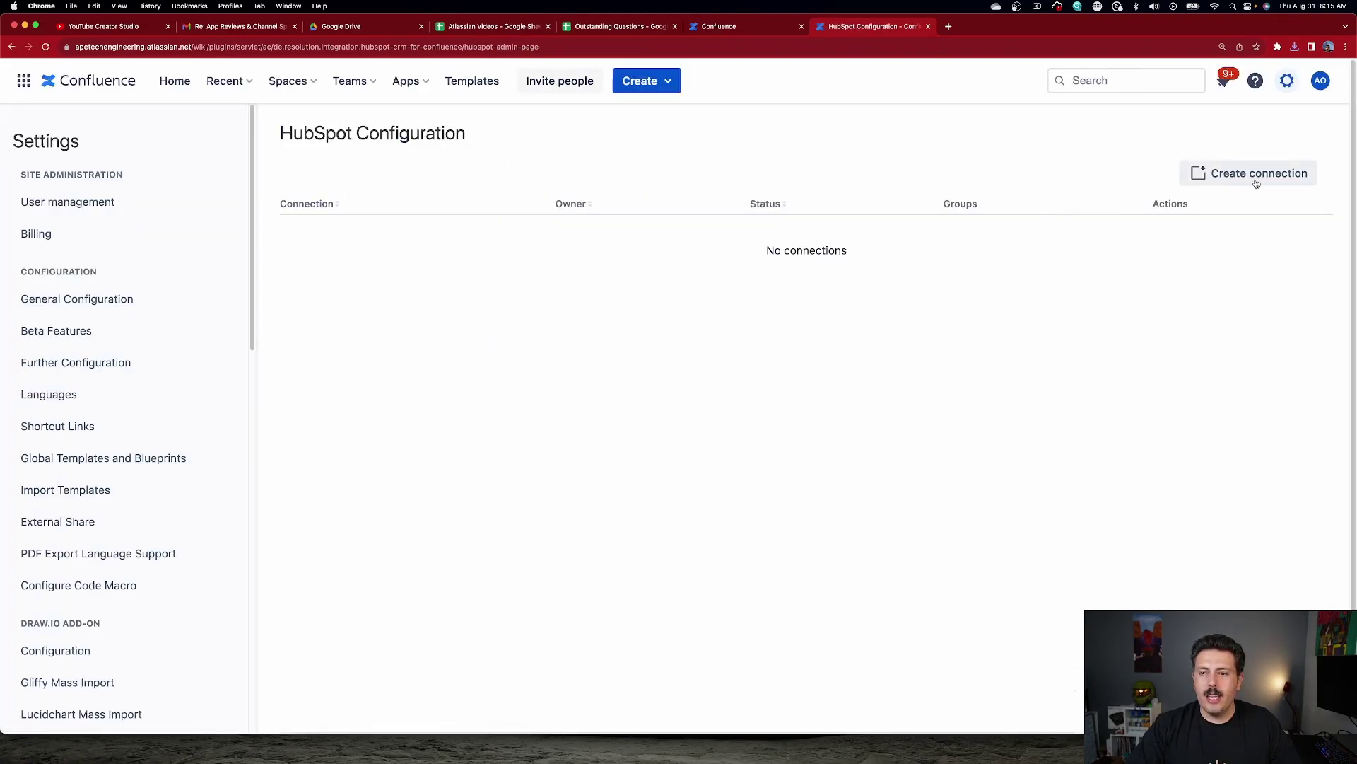
Save a new connection named 'Confluence with Hubspot' restricted to the site-admins group.
click(1252, 173)
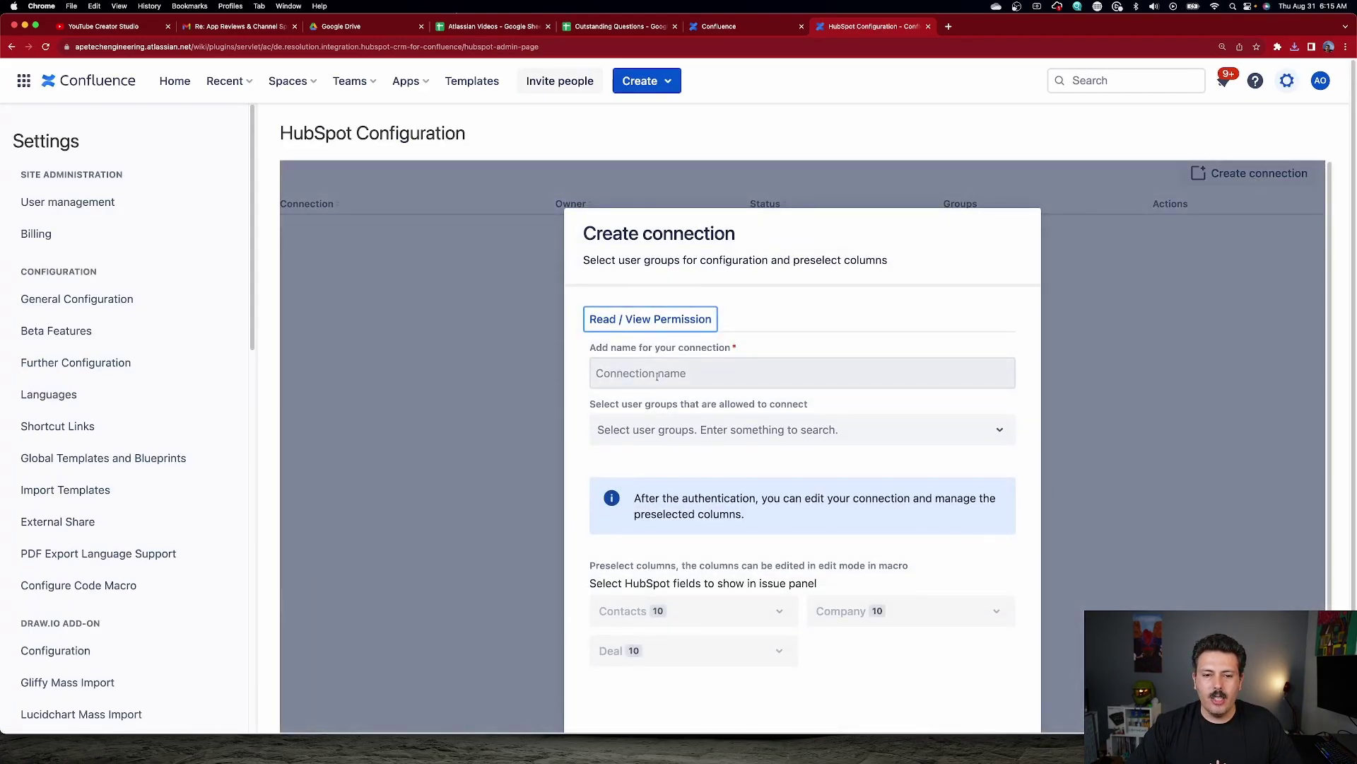
click(629, 372)
text(Confluence with Hubs)
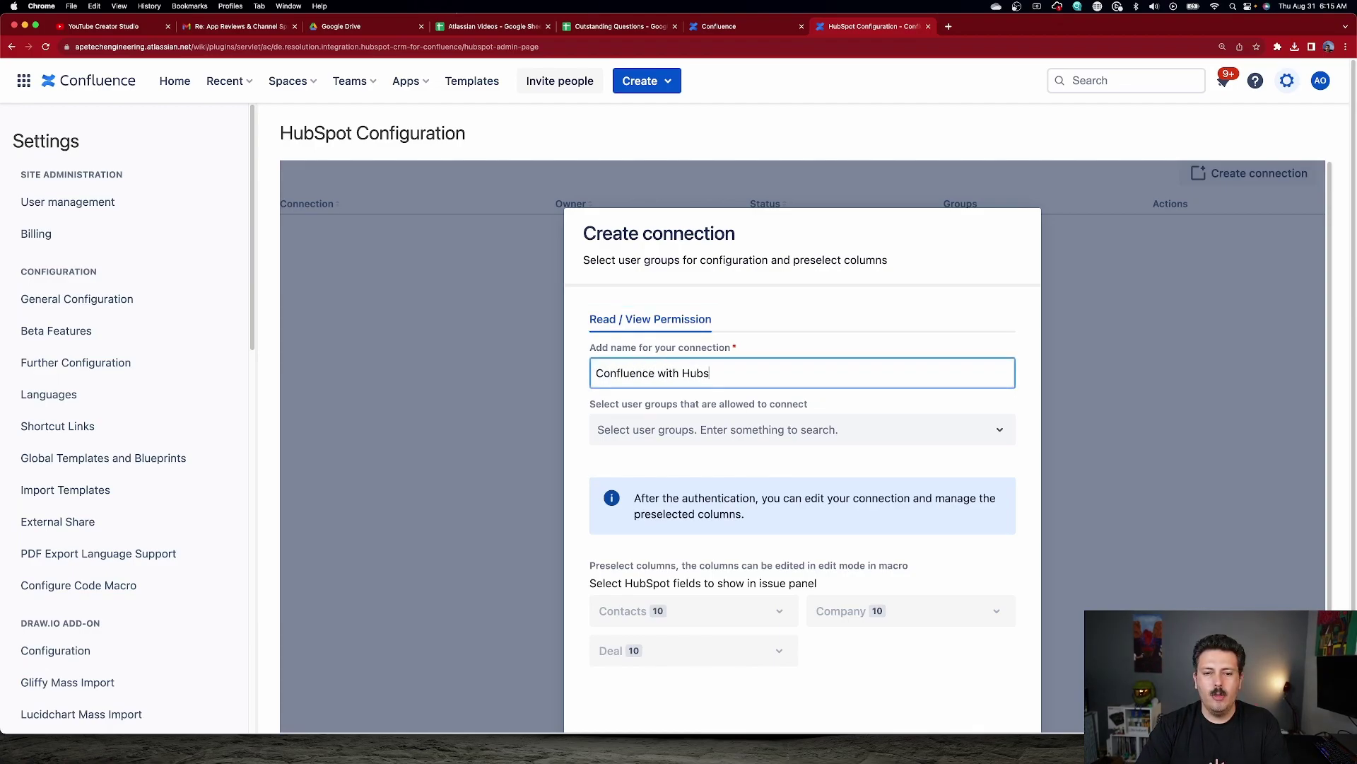
text(pot)
click(738, 438)
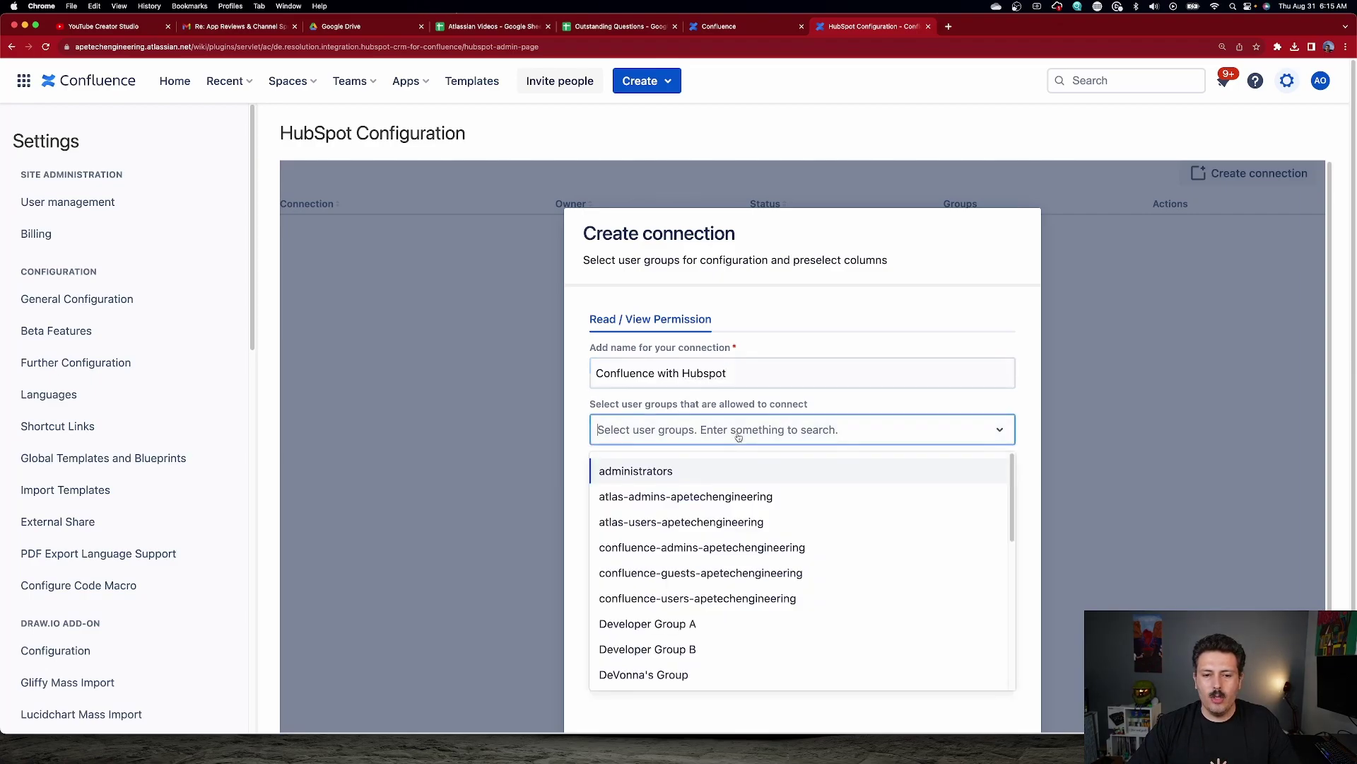
text(site)
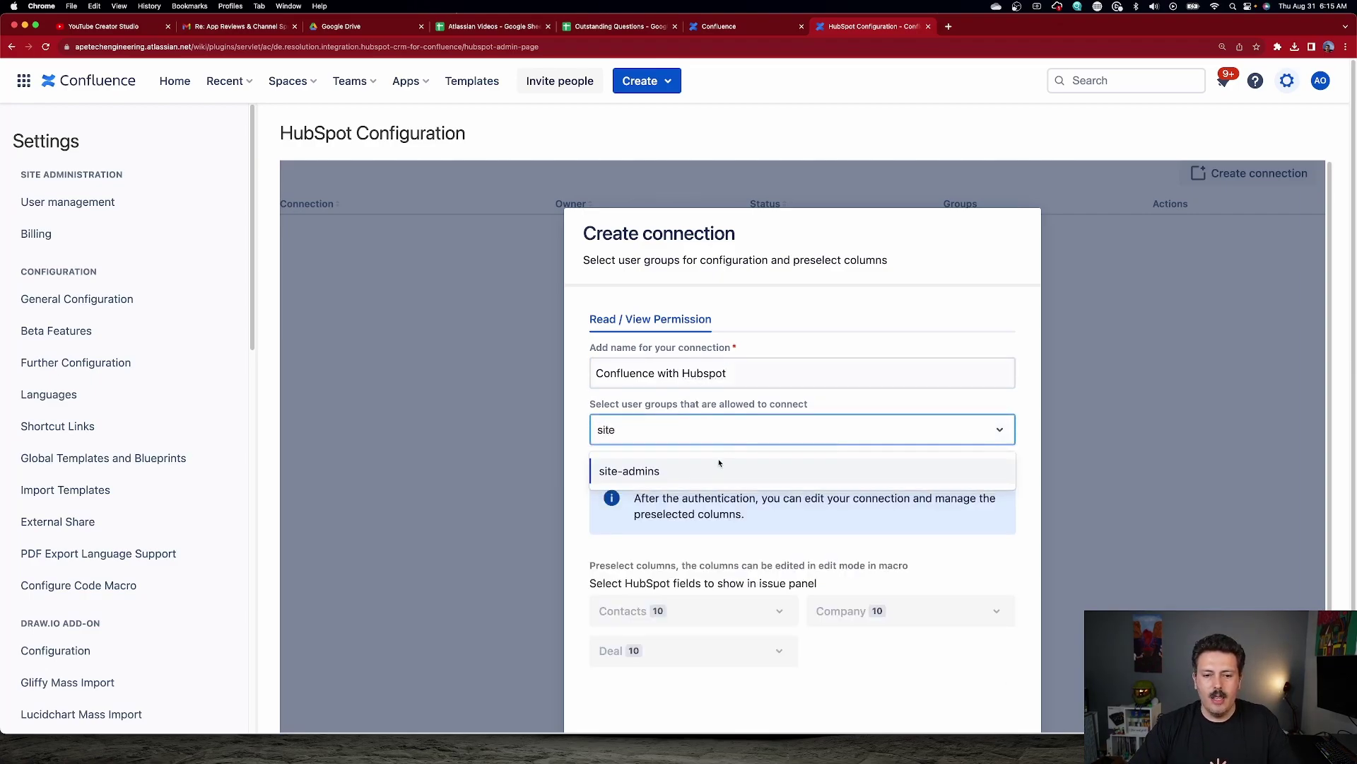
click(714, 469)
scroll(749, 530, down, 3)
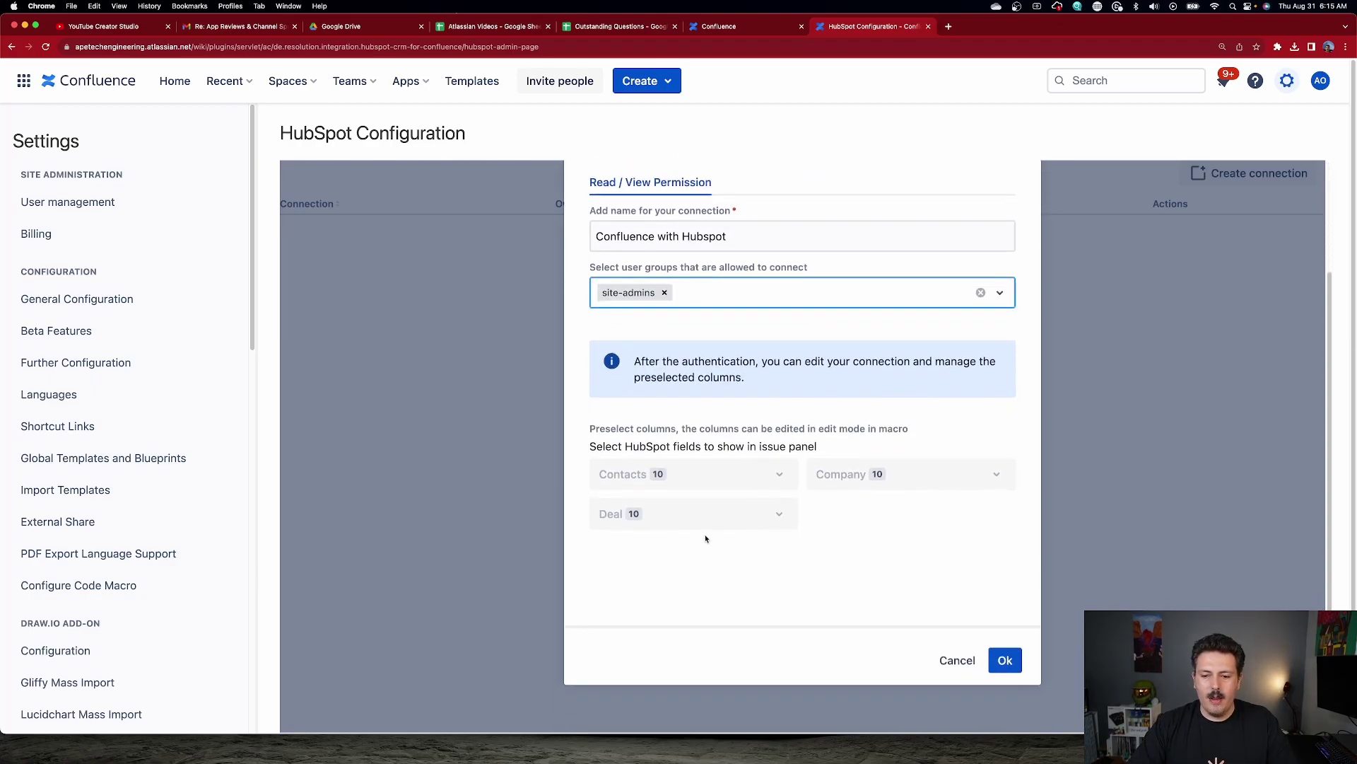
click(1005, 660)
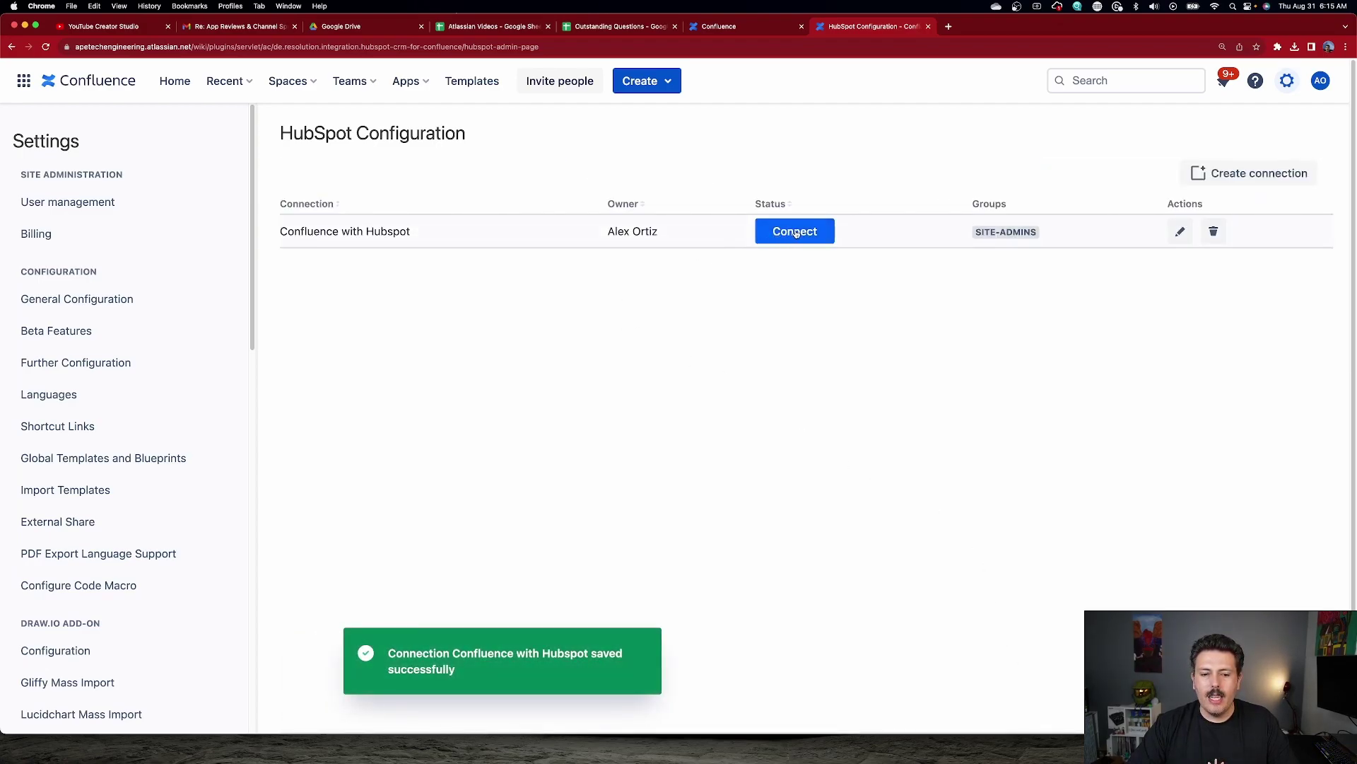
Authorize the Confluence app in HubSpot for the company account, accepting the terms.
click(796, 234)
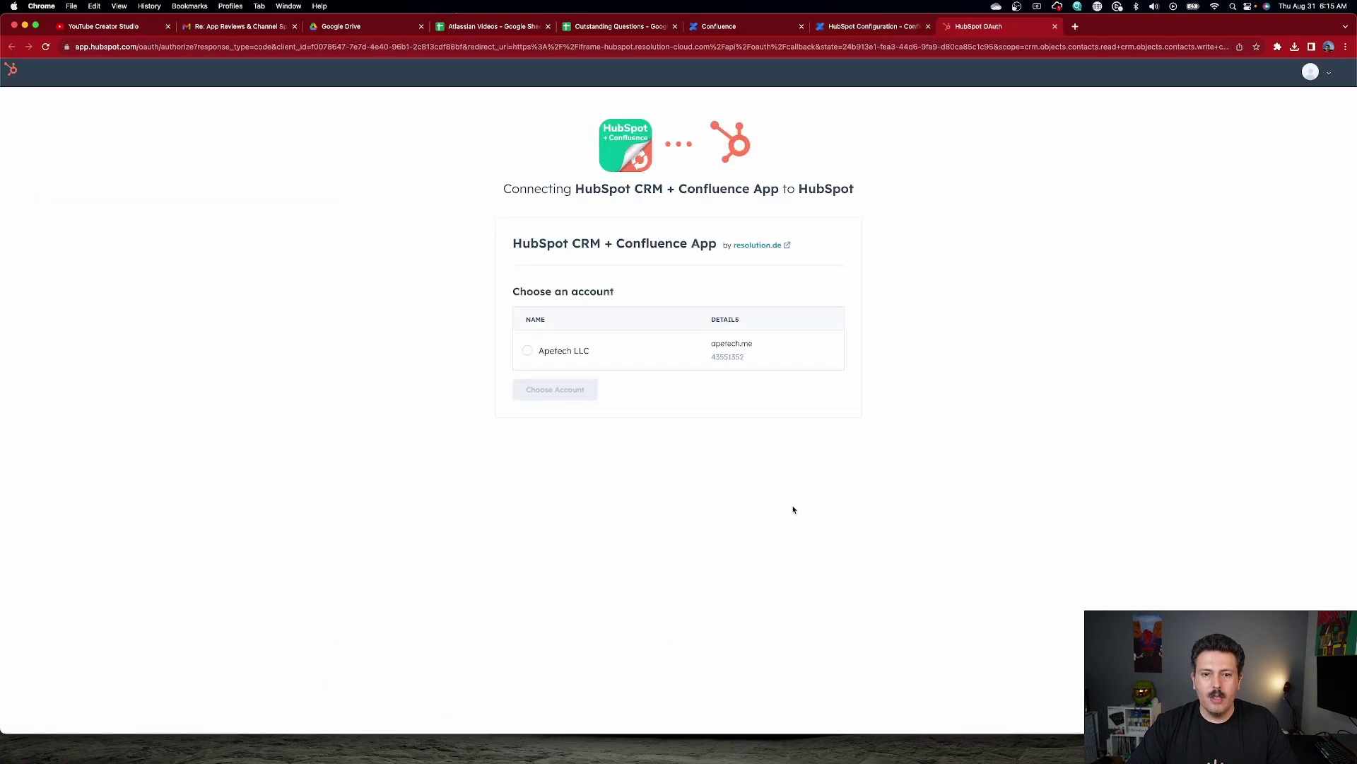
click(529, 352)
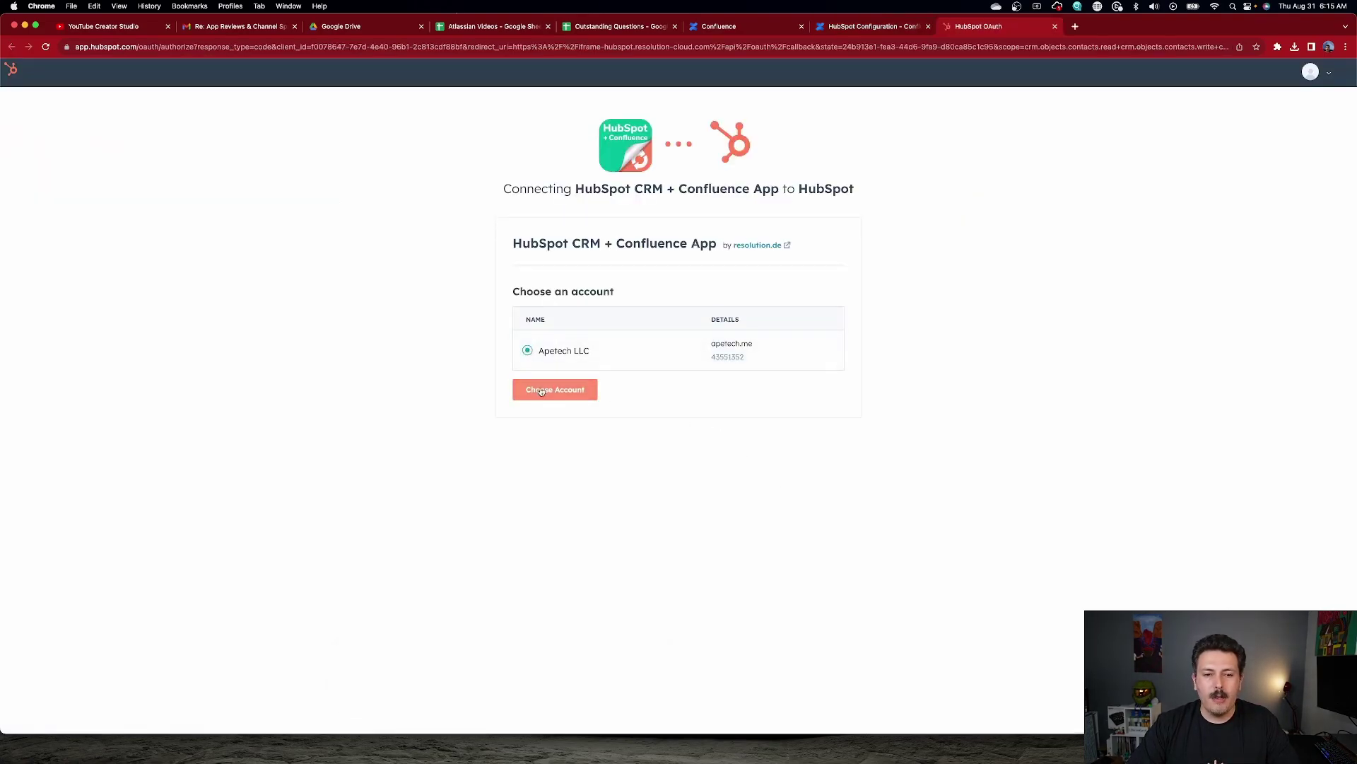
click(568, 397)
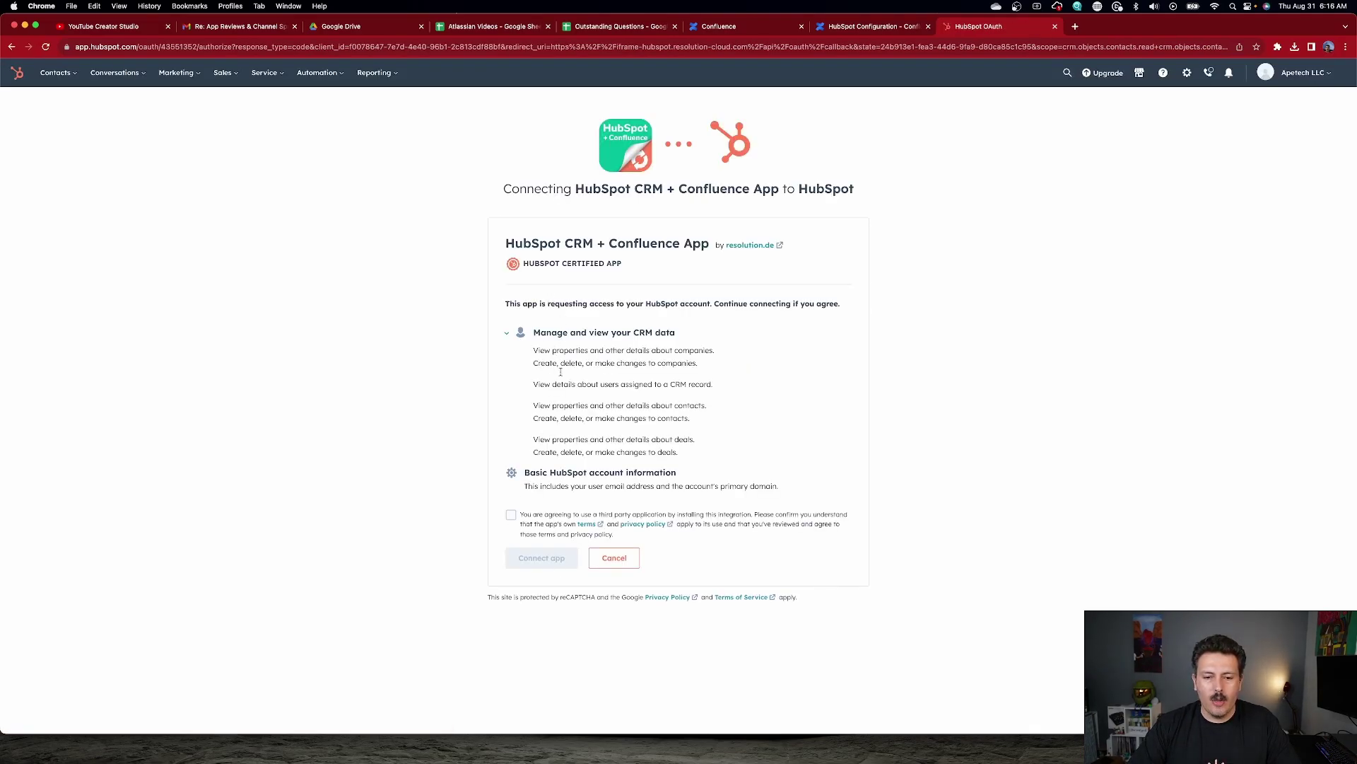
click(513, 521)
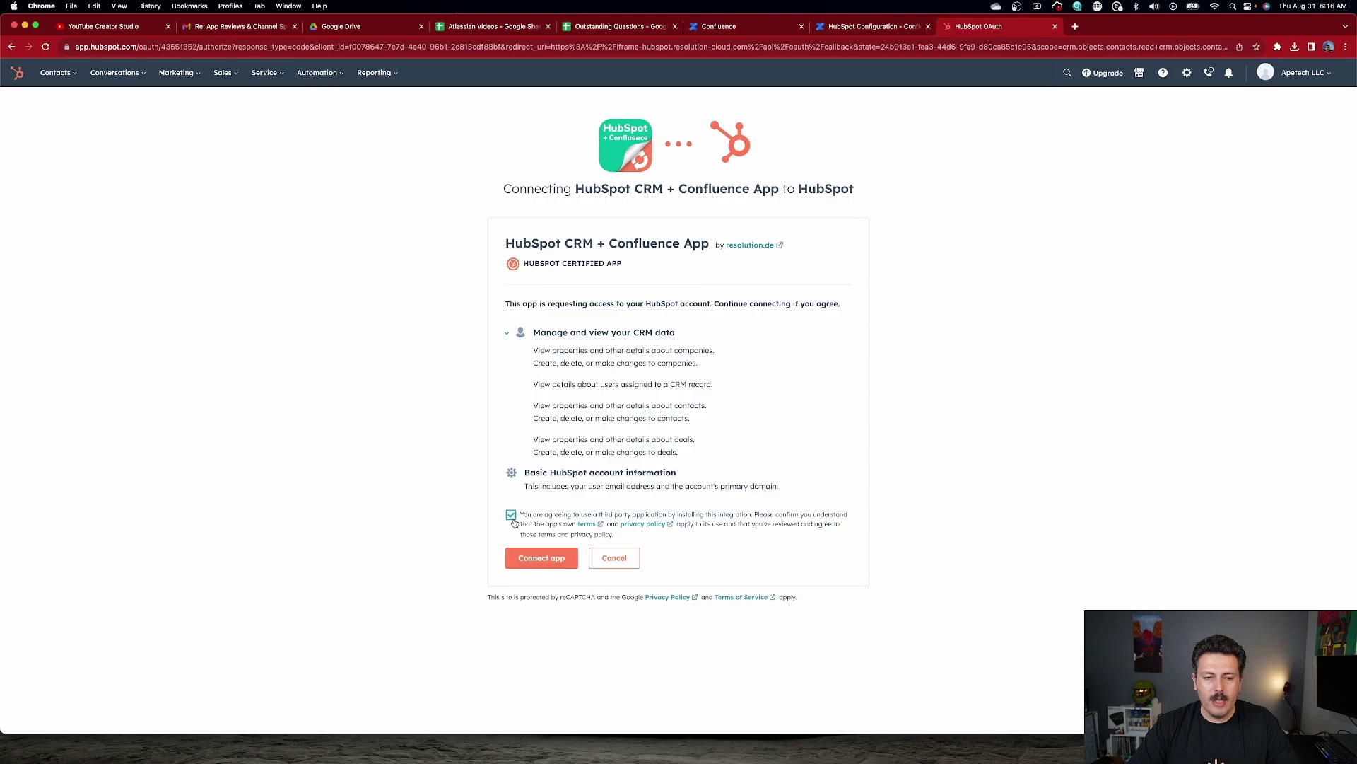
click(546, 564)
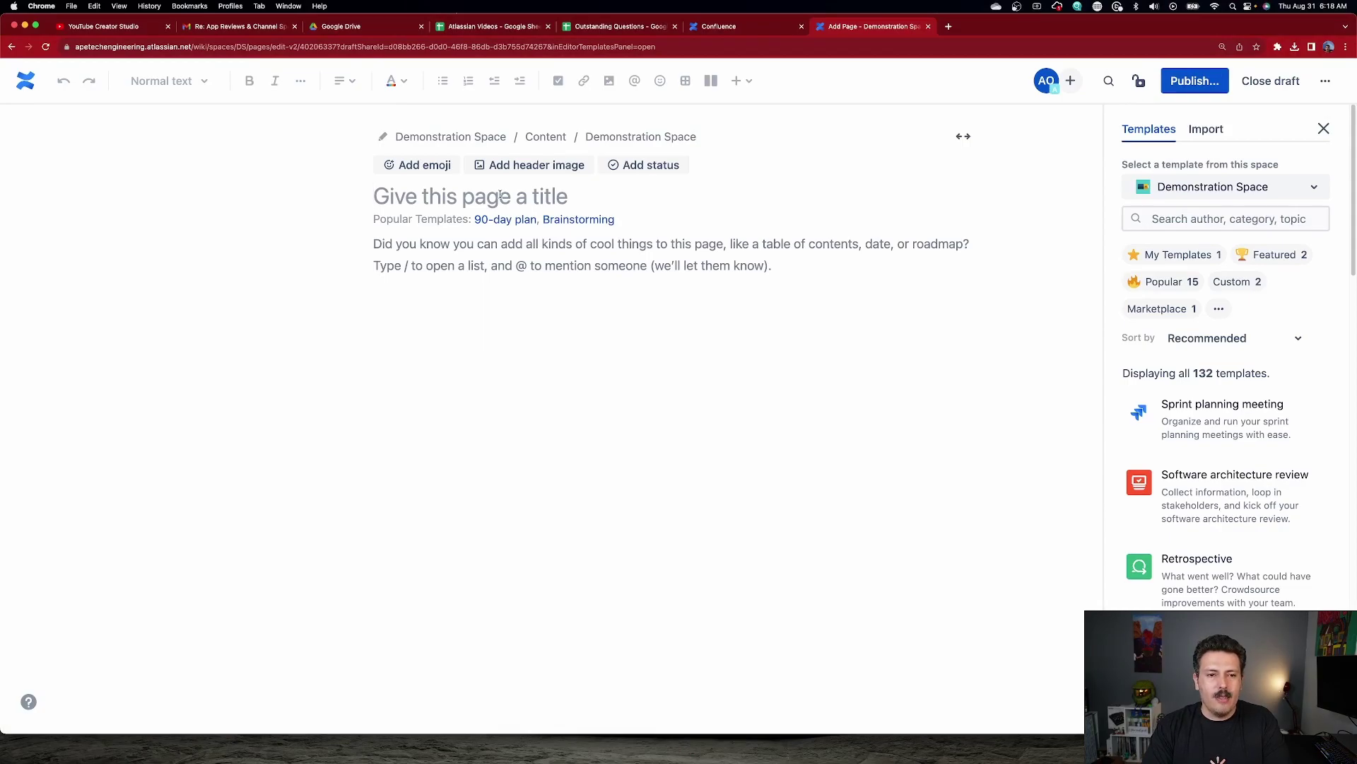
Title the new draft 'Hubspot Demo' and move into the empty page body.
text(Hubspot D)
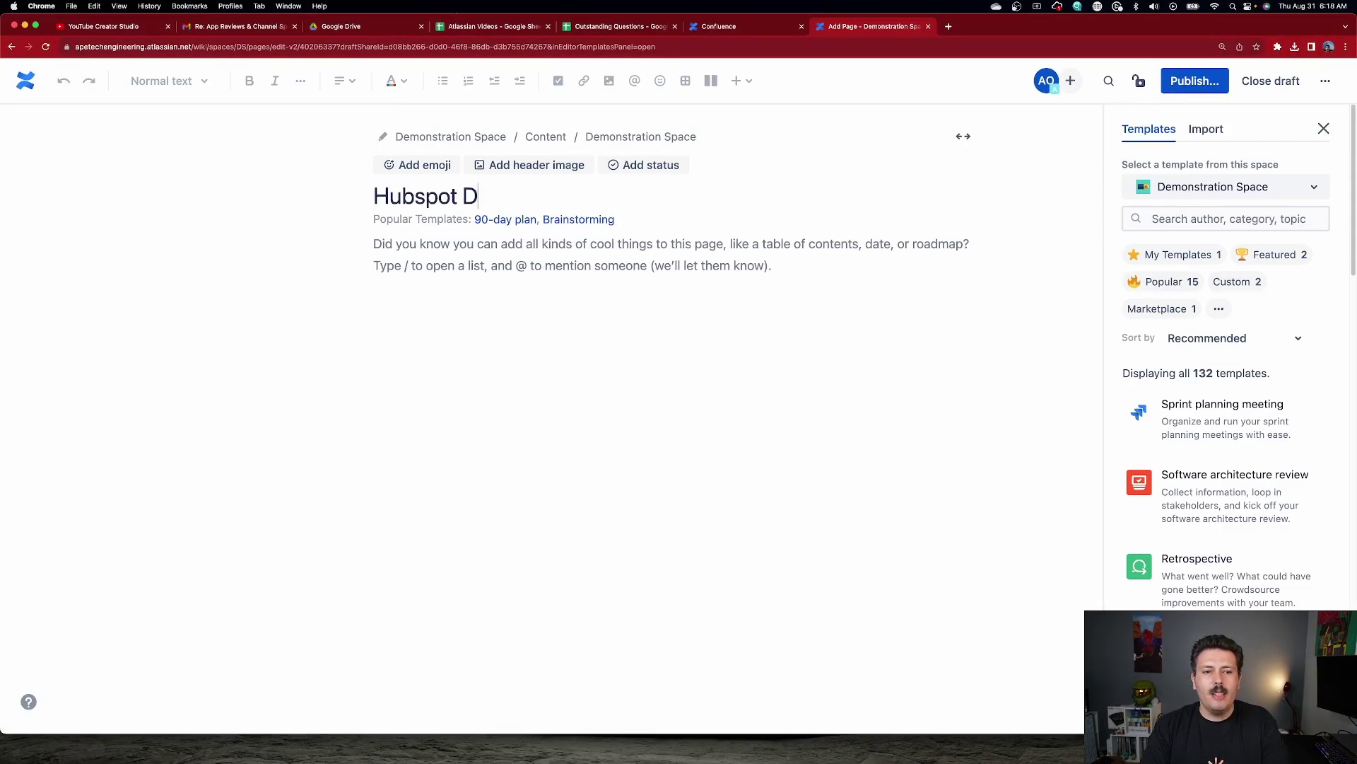
text(emo)
click(563, 239)
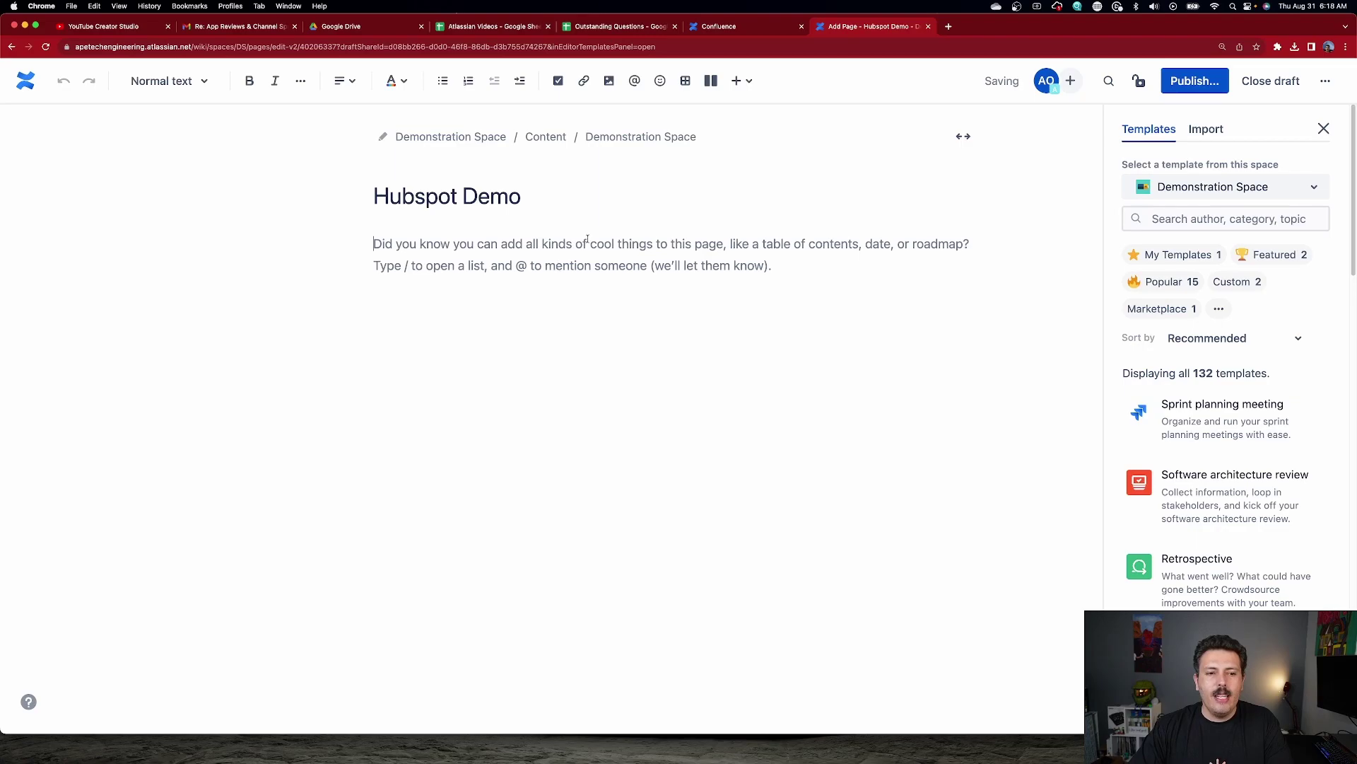
Insert the 'HubSpot CRM for Confluence' element, found by searching 'hu' in the insert menu.
click(738, 82)
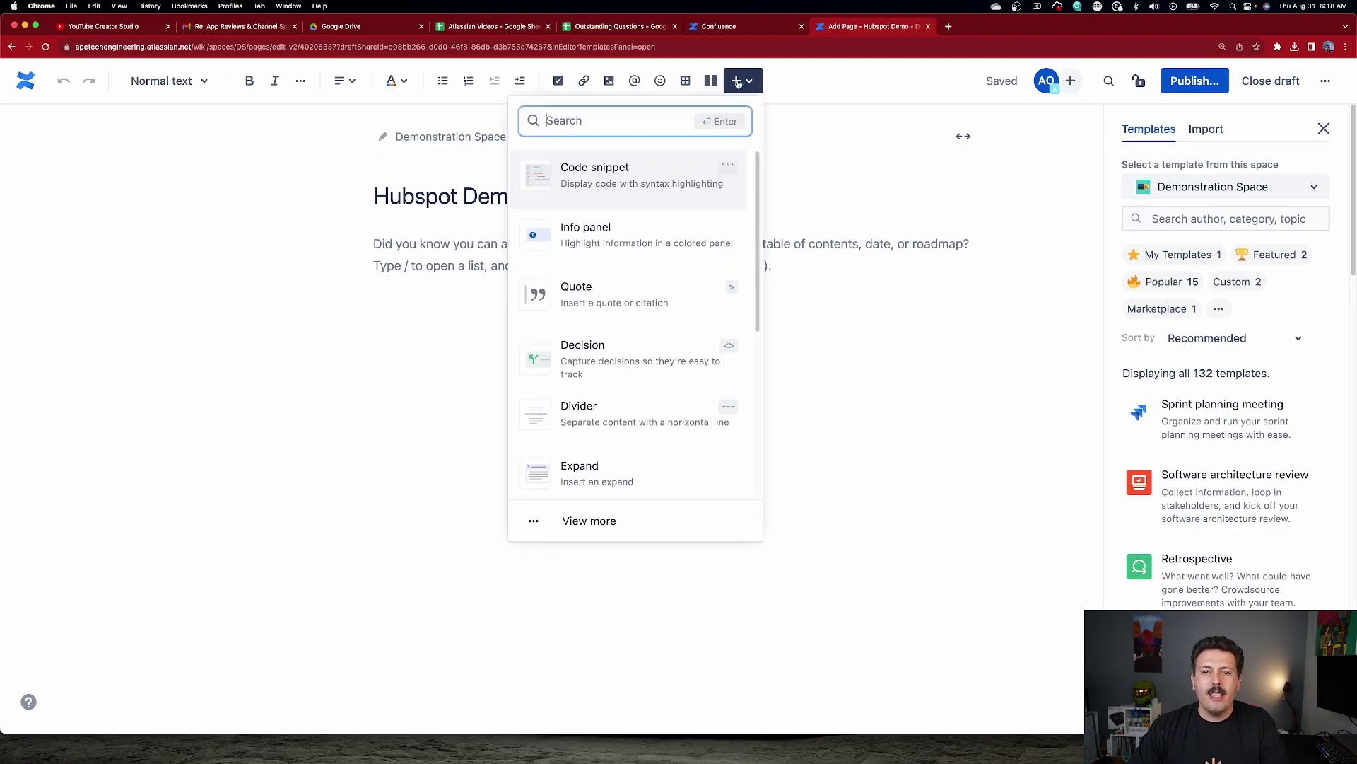
text(hu)
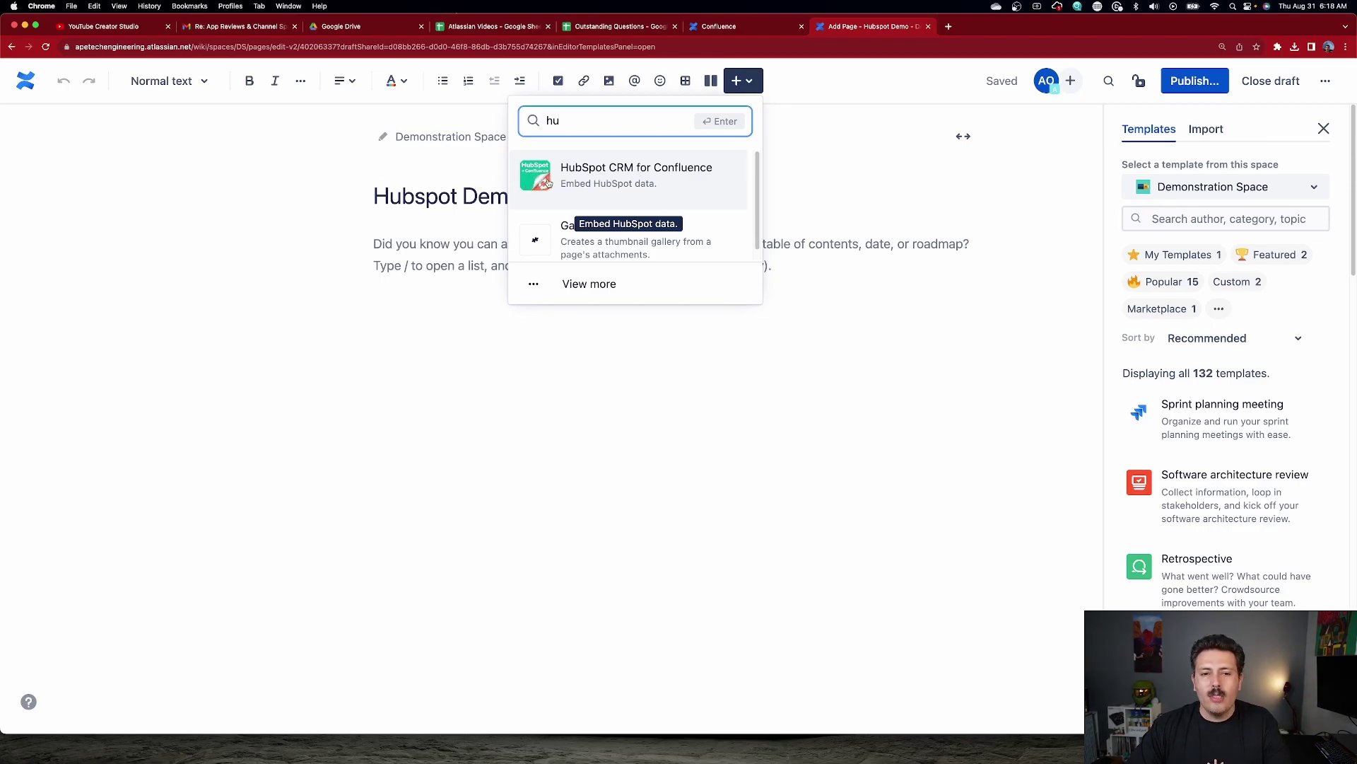
click(618, 178)
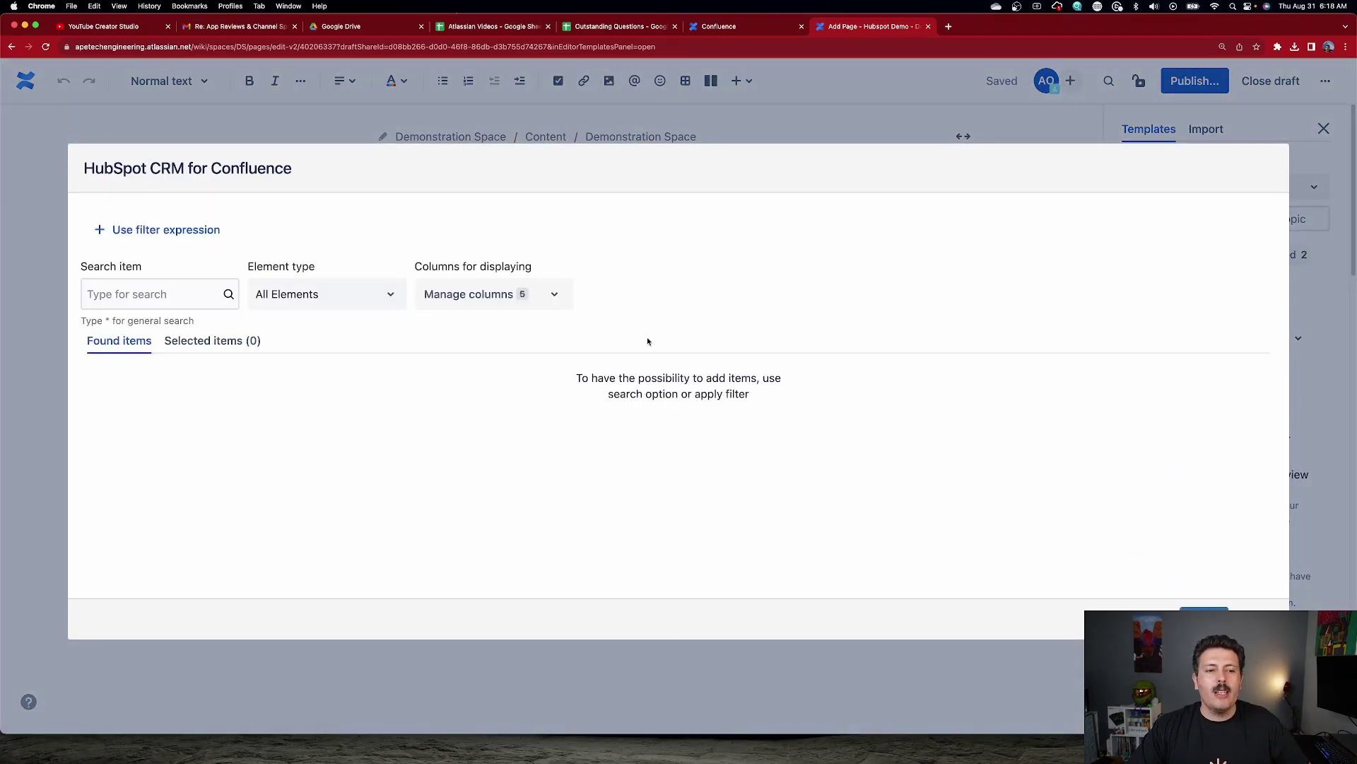
Search '*' in the HubSpot CRM dialog, trying the Contact and then Company element types.
click(325, 293)
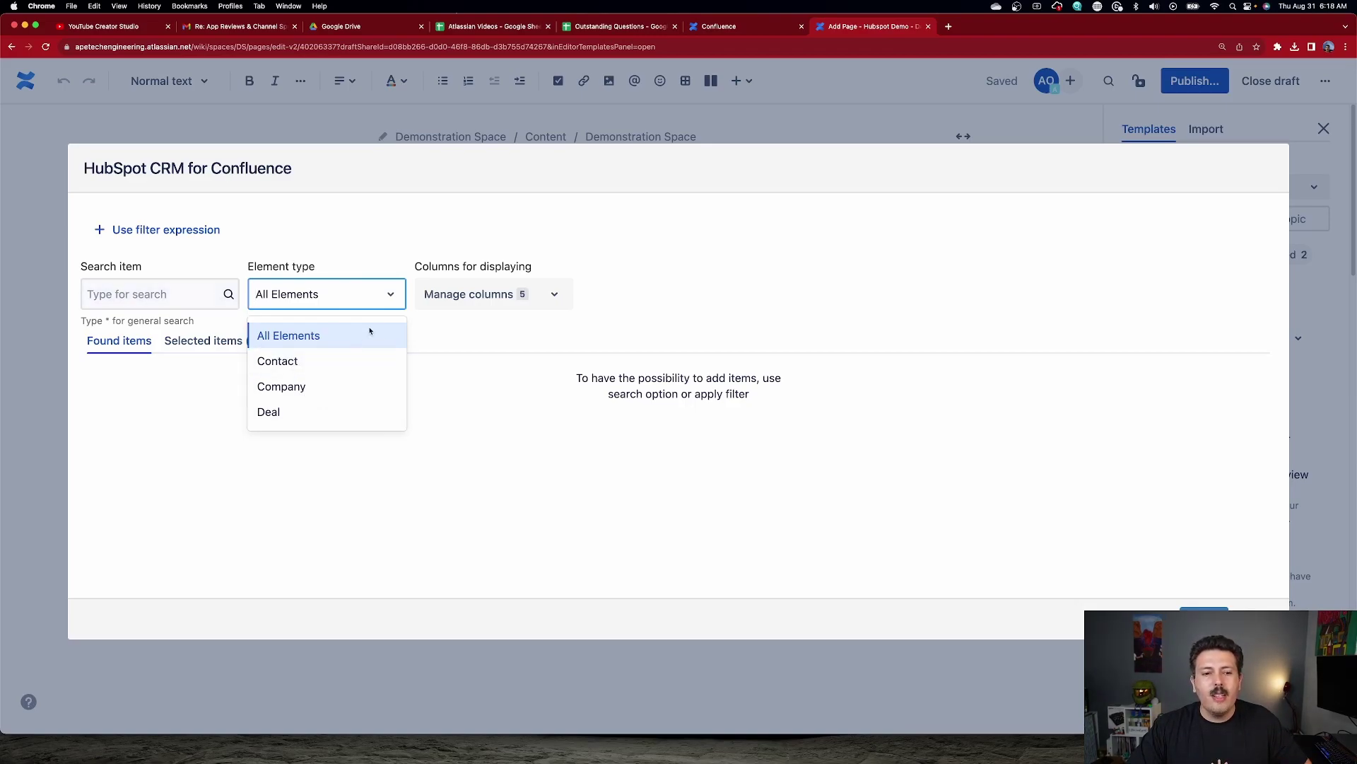
click(167, 298)
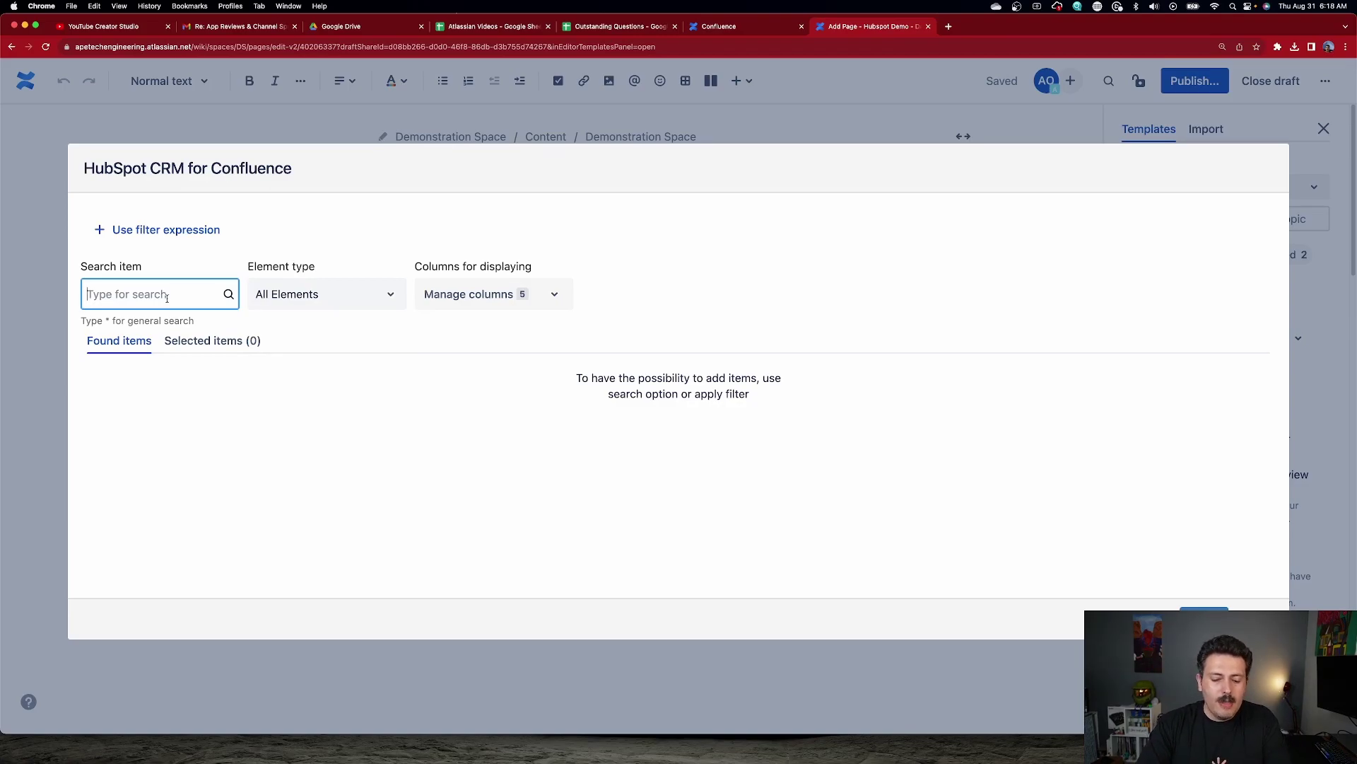
text(*)
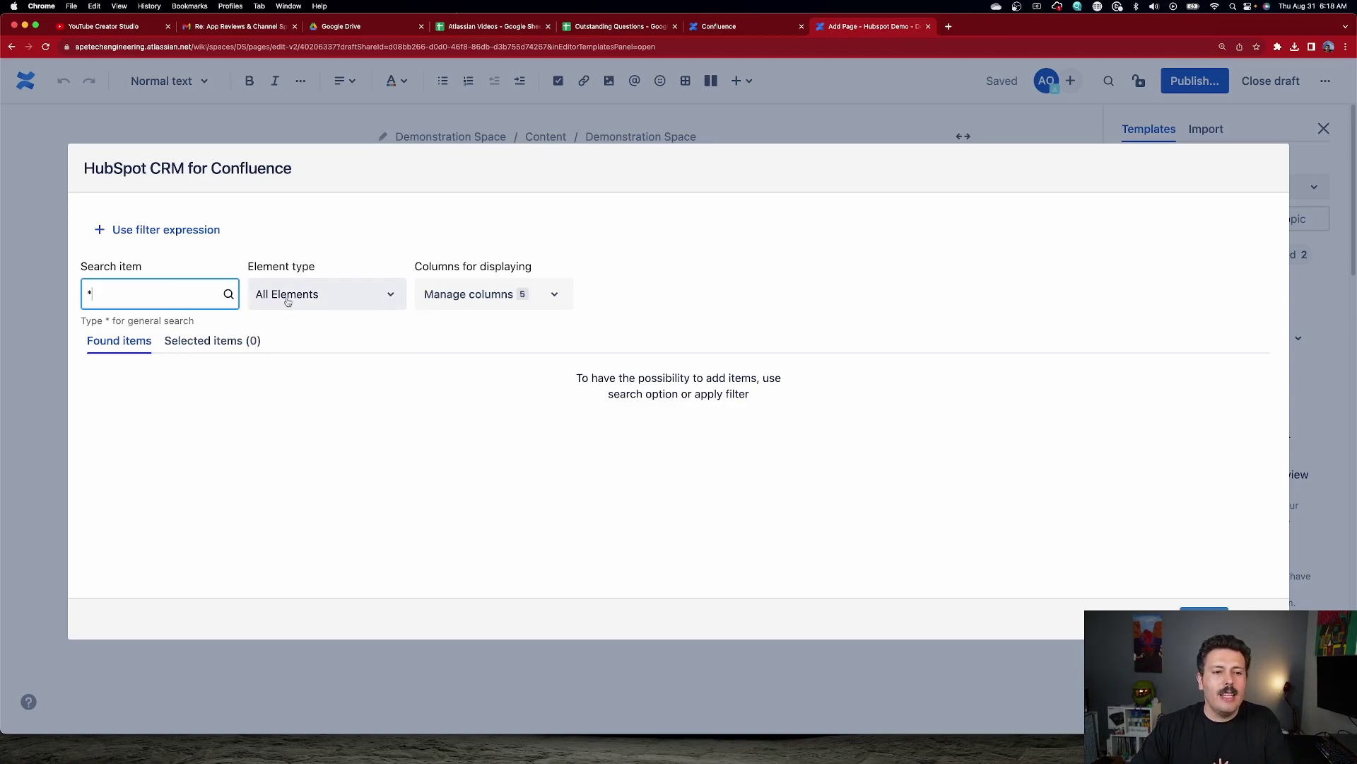
click(304, 299)
click(303, 359)
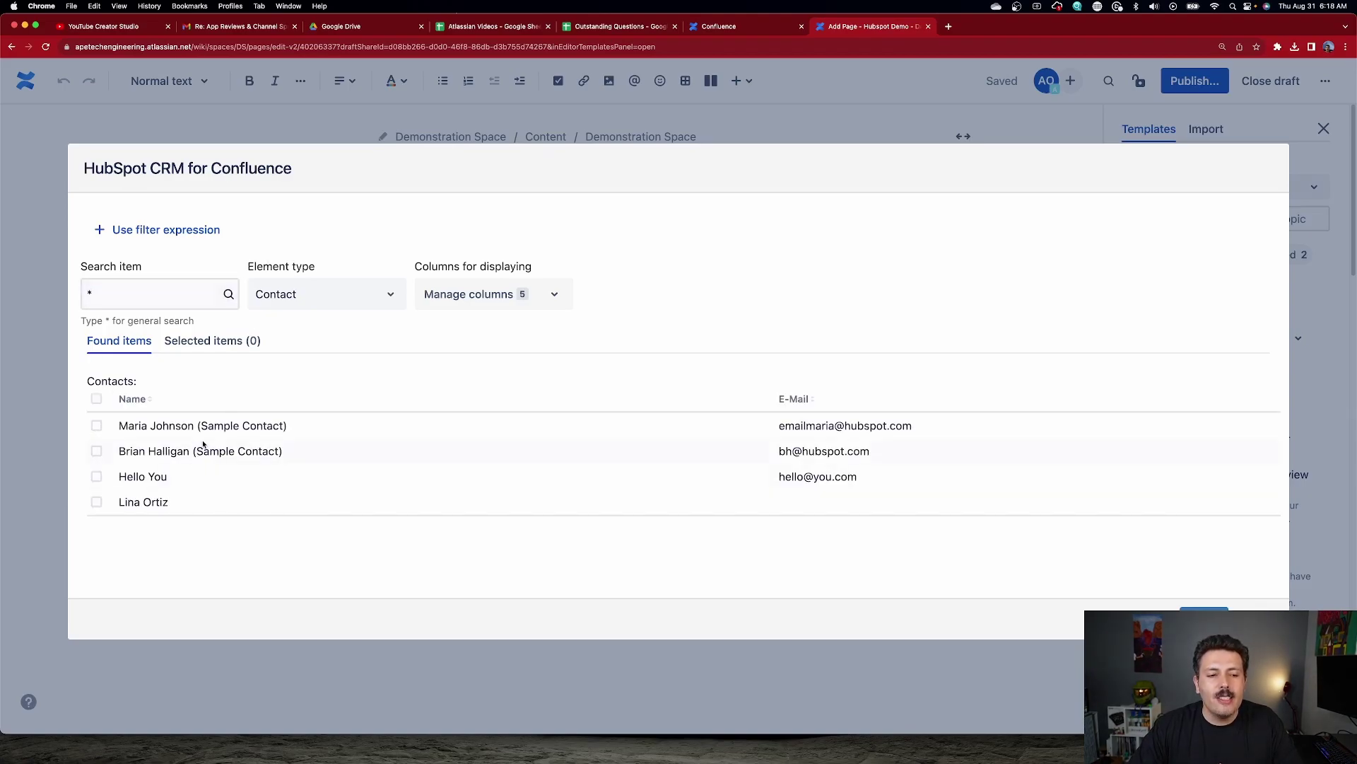
click(319, 295)
click(297, 386)
click(170, 297)
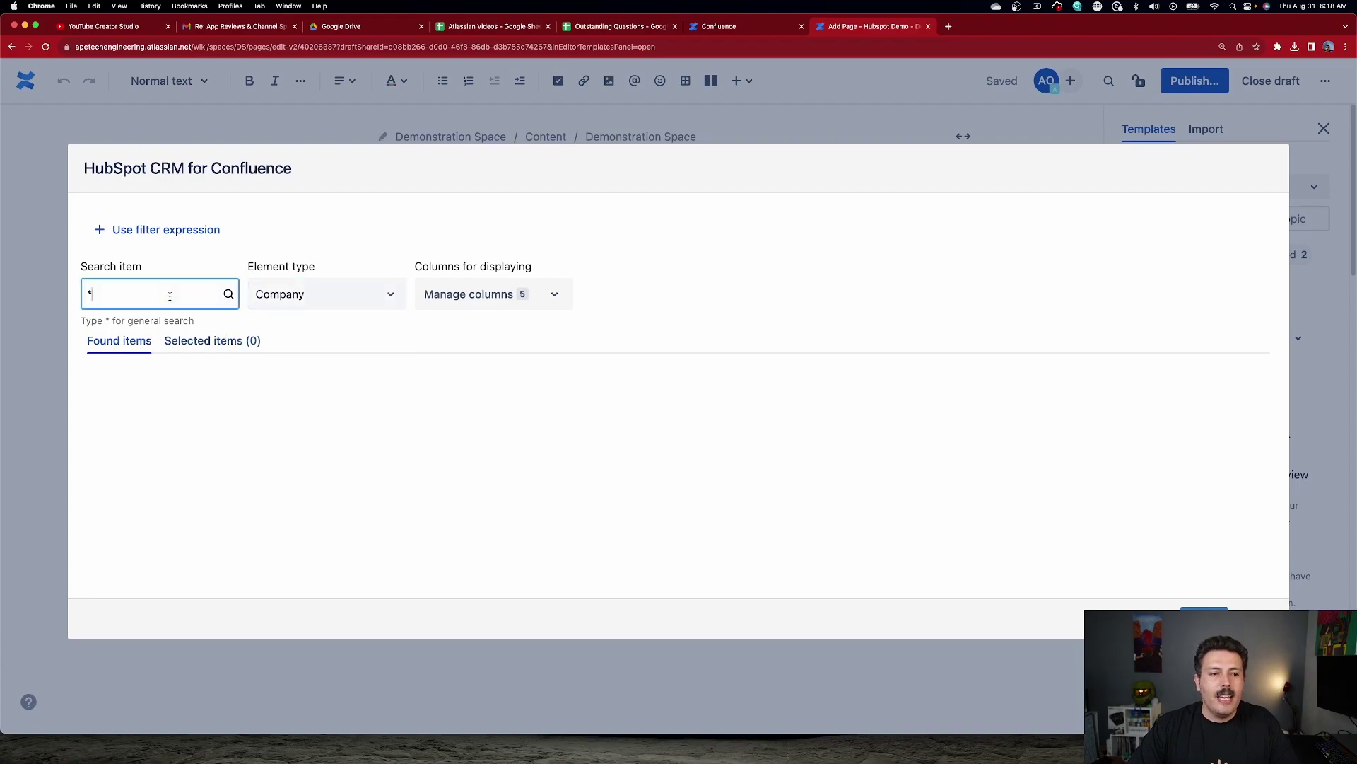
click(229, 294)
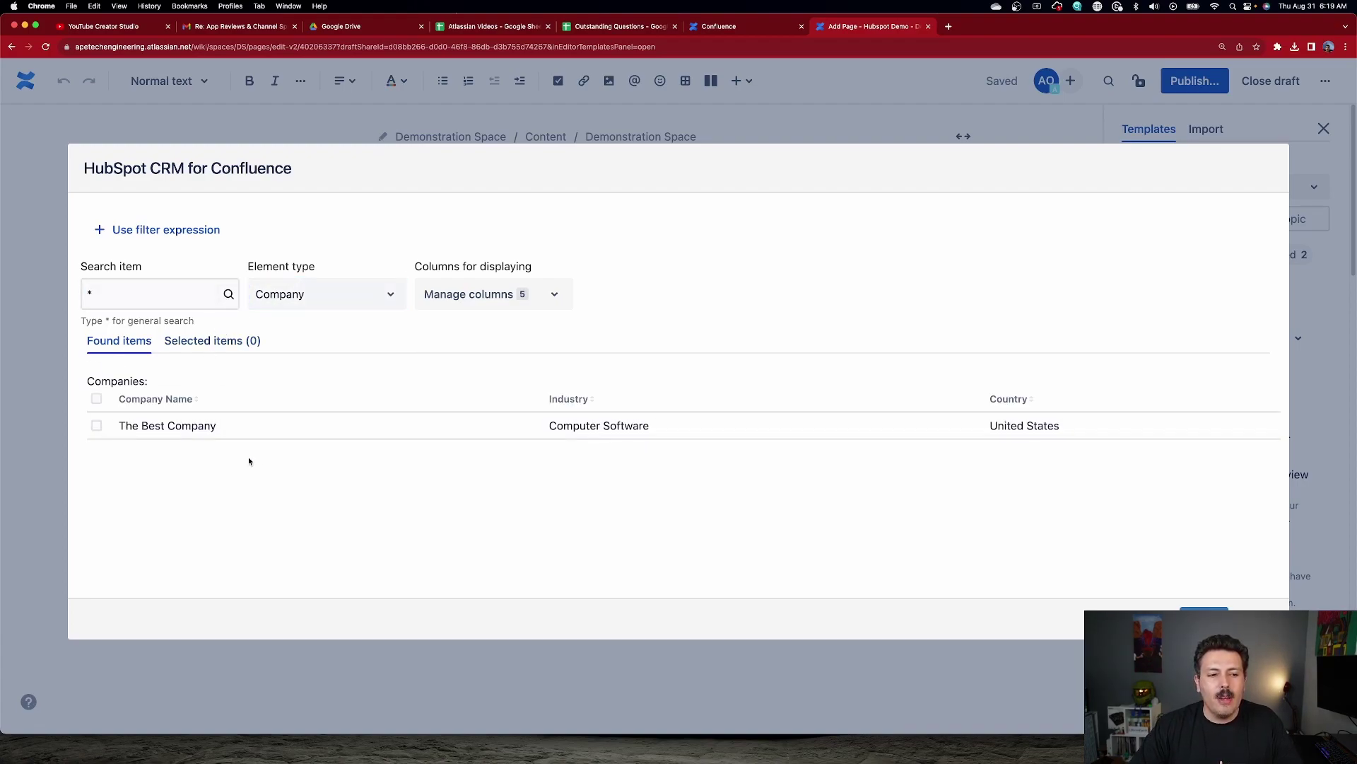
Search the Contact element type for 'Lina'.
triple_click(147, 306)
text(Lina)
click(297, 294)
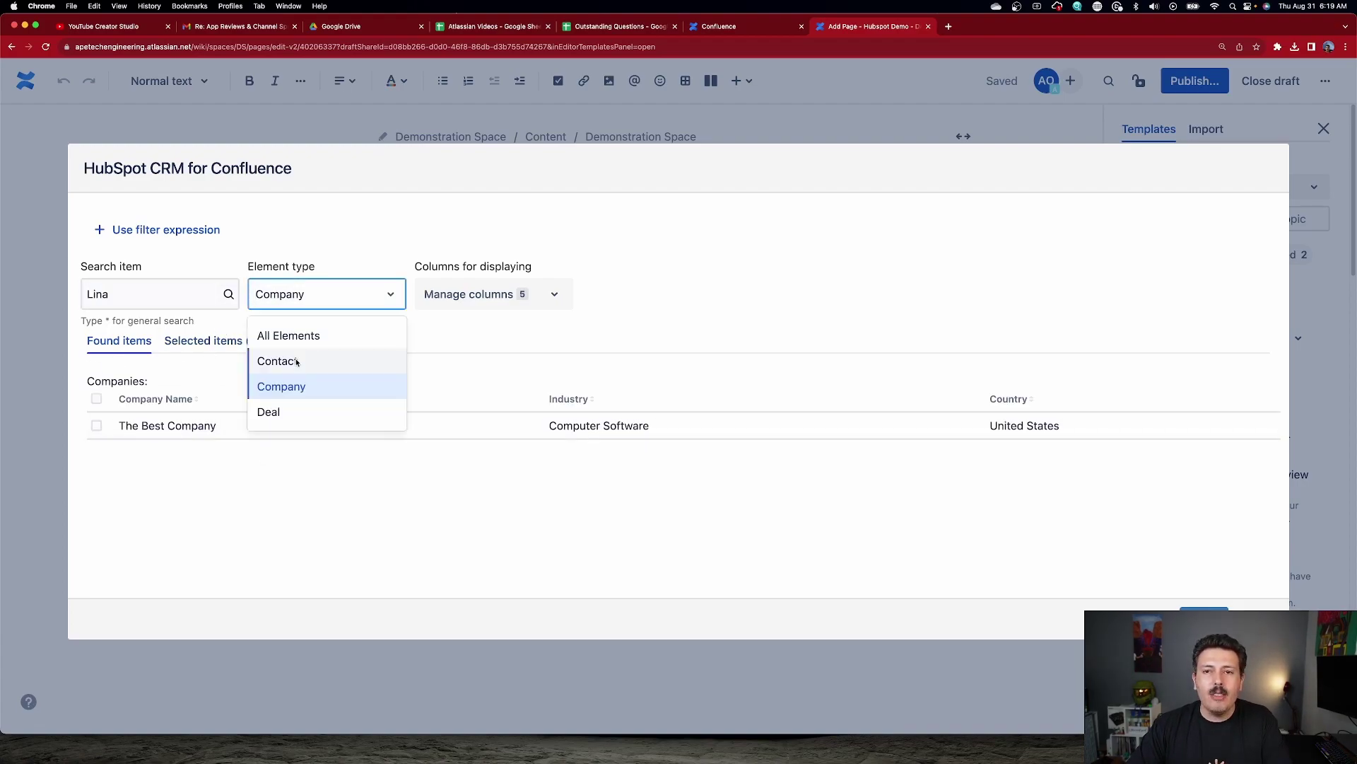
click(297, 361)
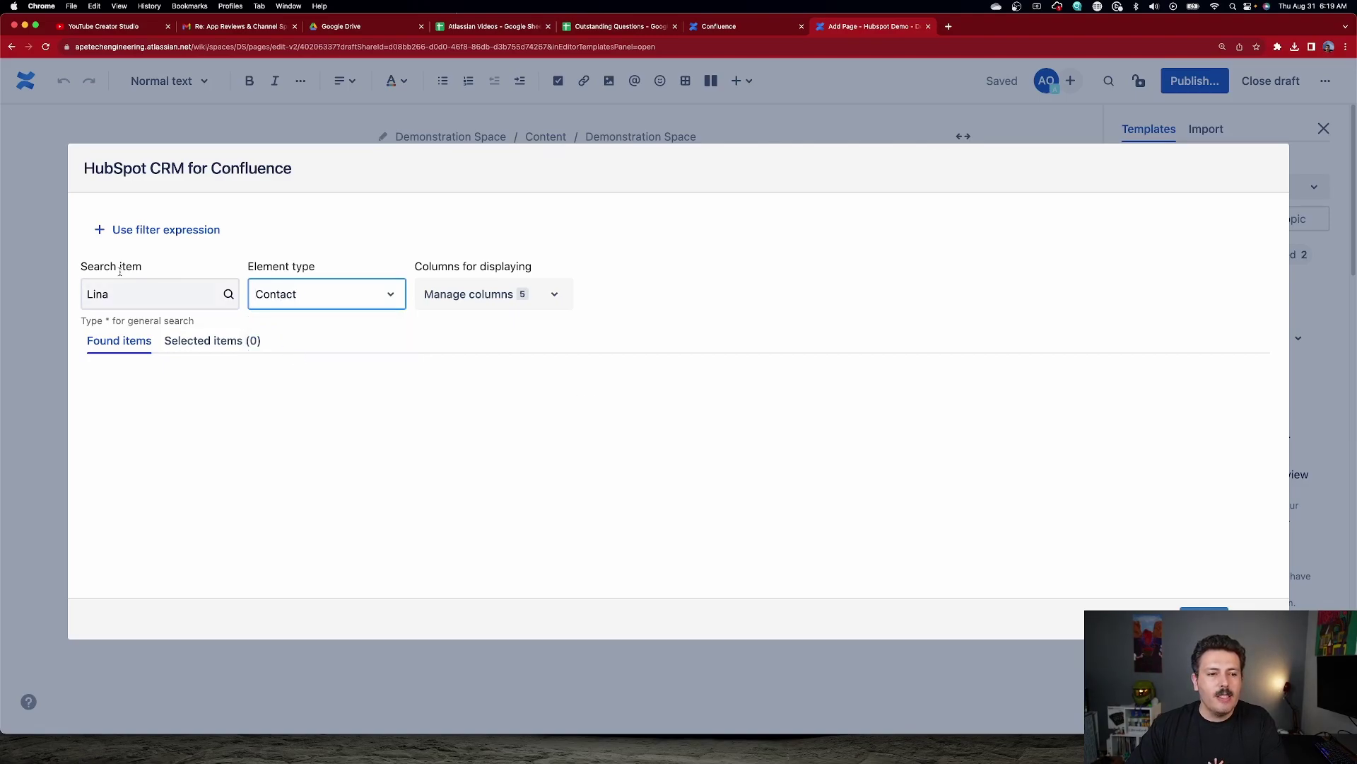
click(173, 292)
key(Return)
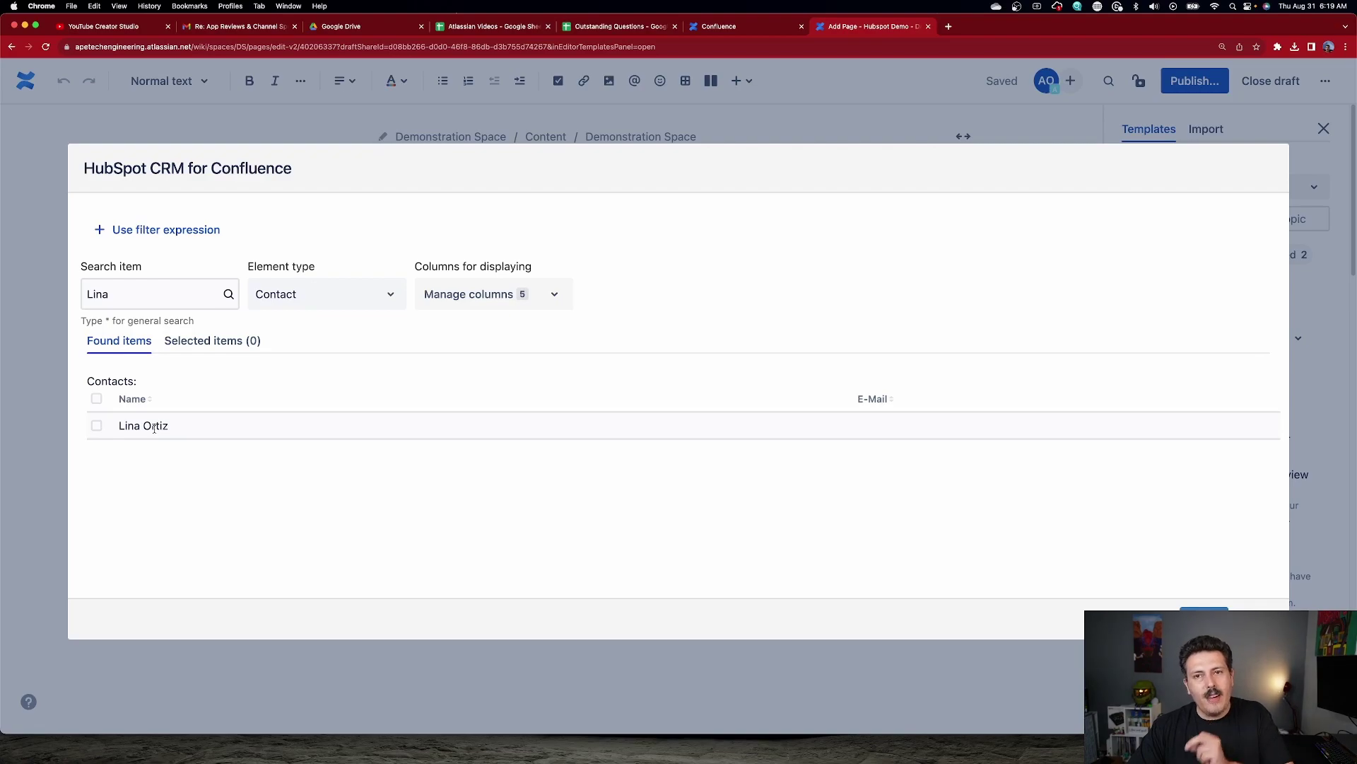
Replace the search text with the '*' wildcard to list all contacts.
click(155, 292)
key(super+a)
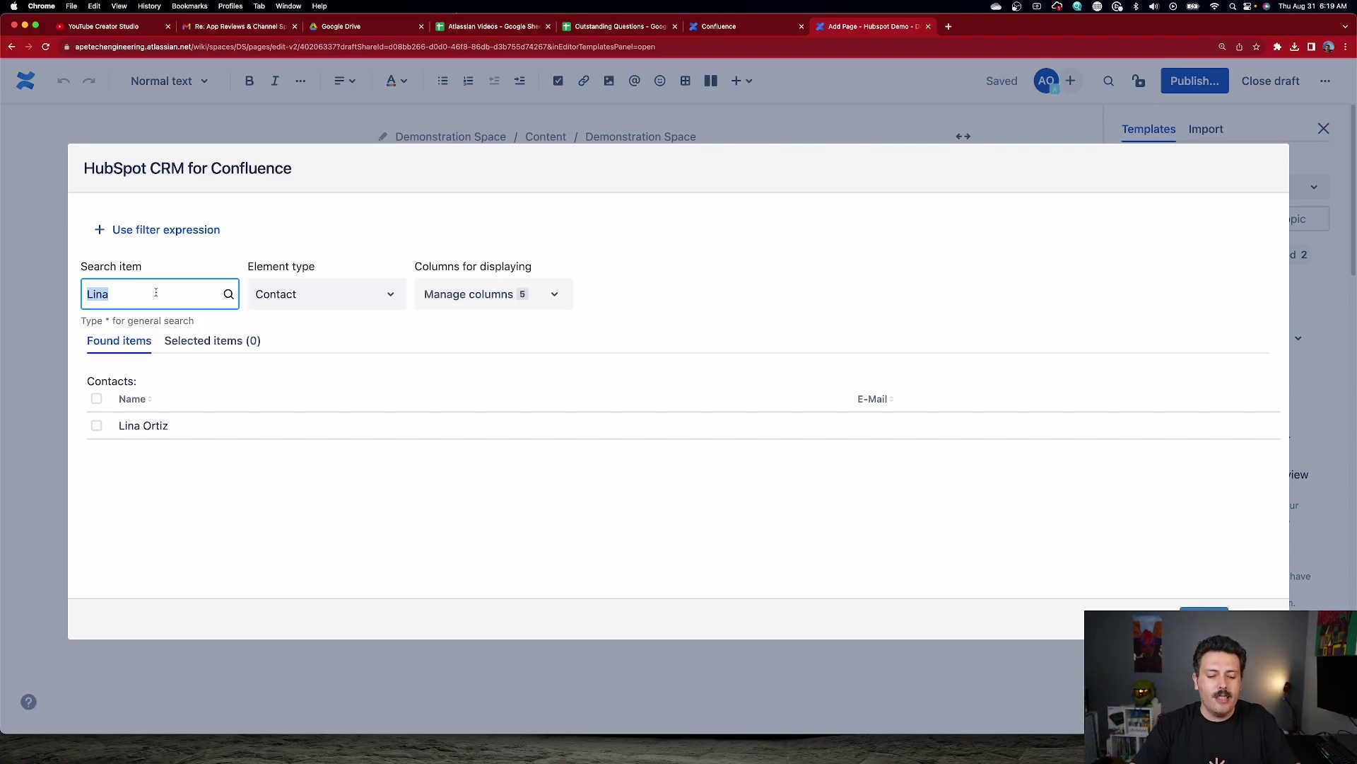
key(BackSpace)
text(*)
key(Return)
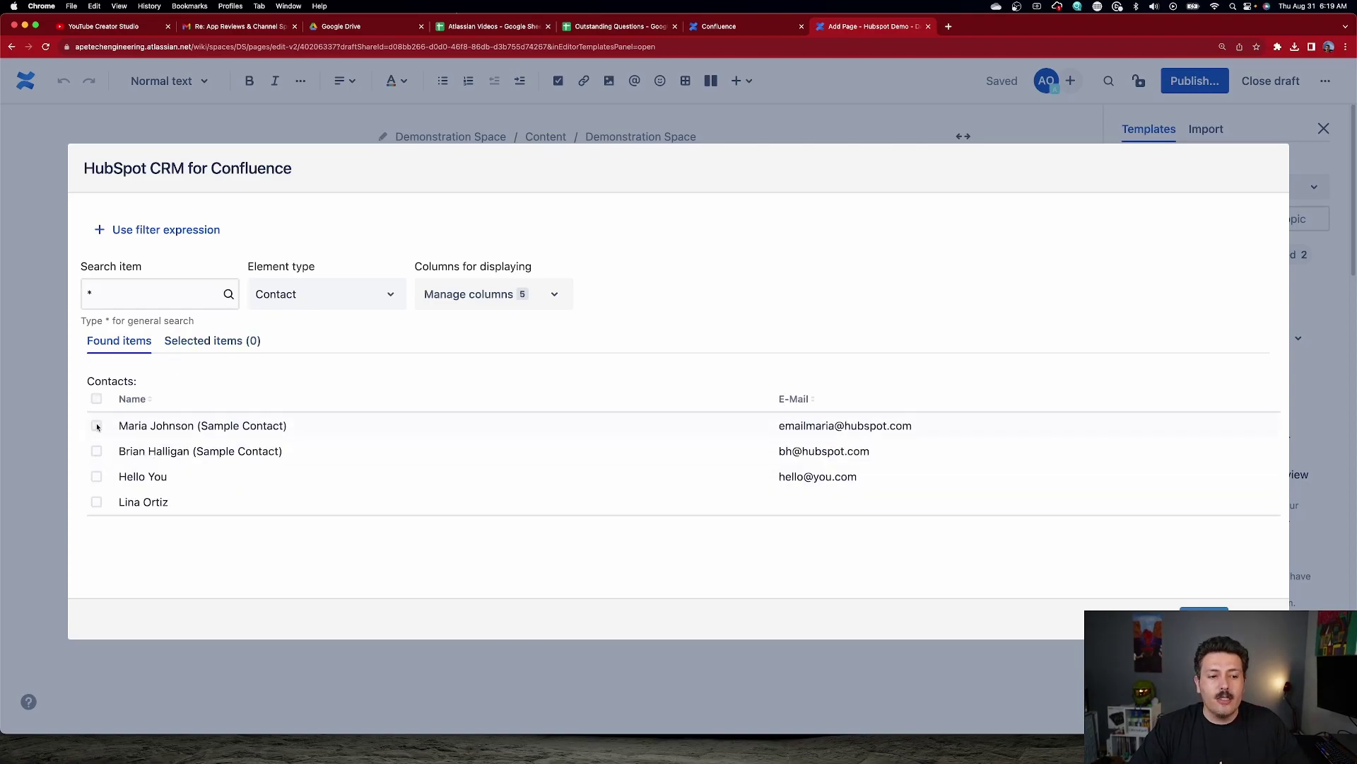
Select all four contacts and insert them as a table into the page.
click(96, 426)
click(96, 453)
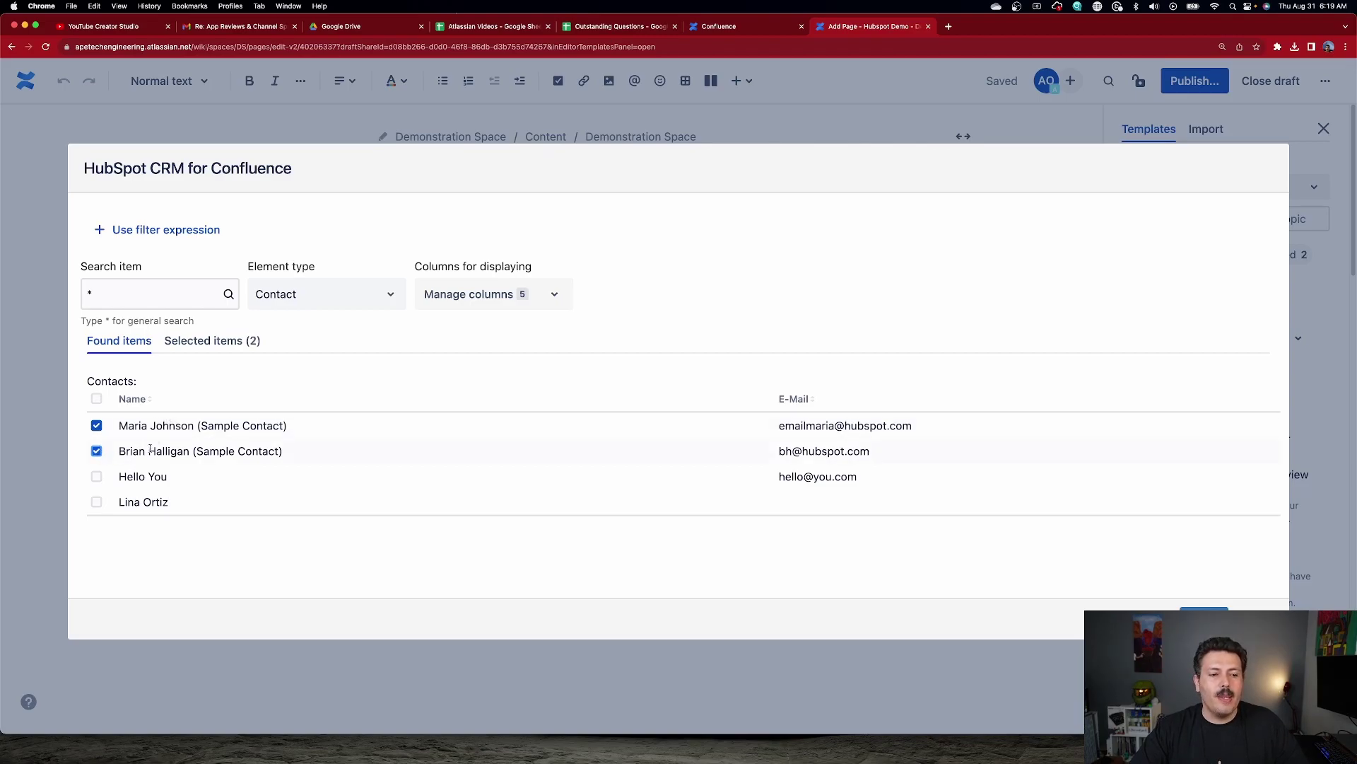
click(95, 400)
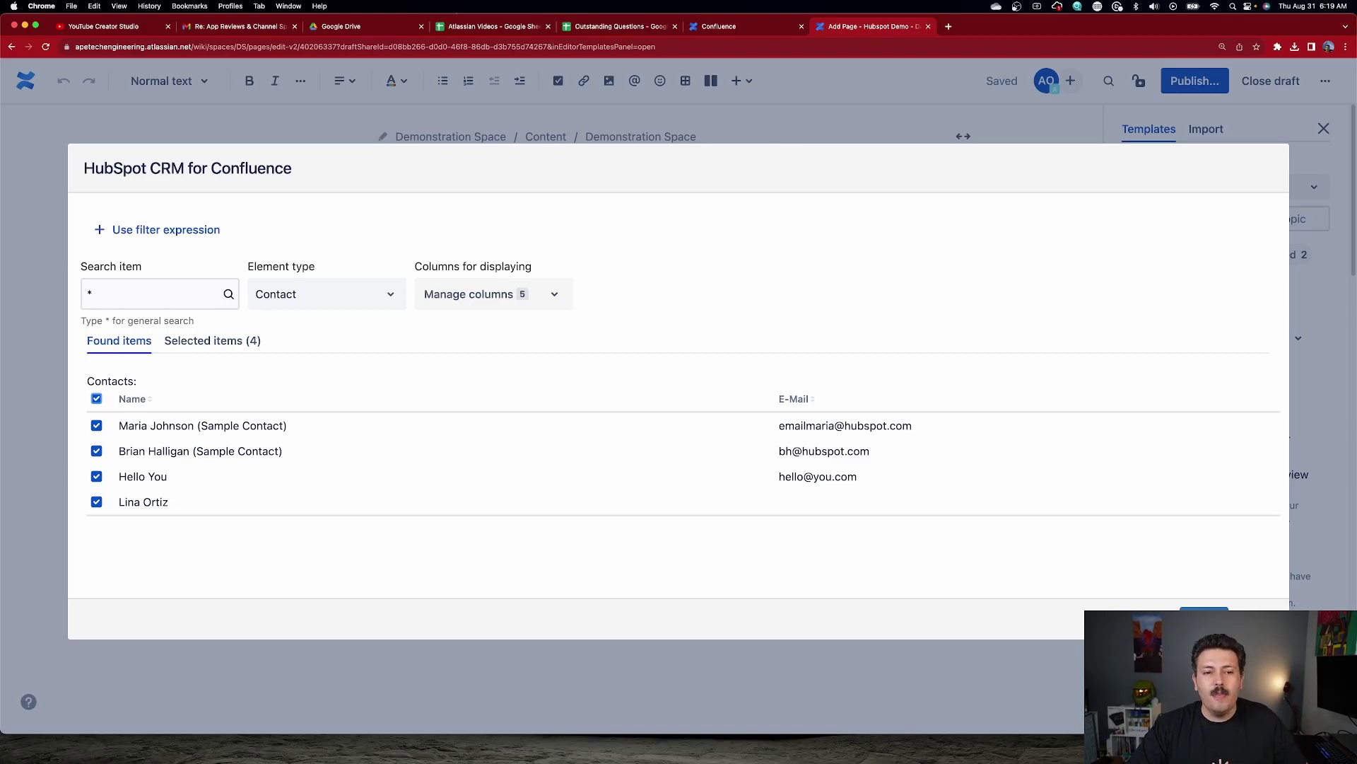
click(1204, 619)
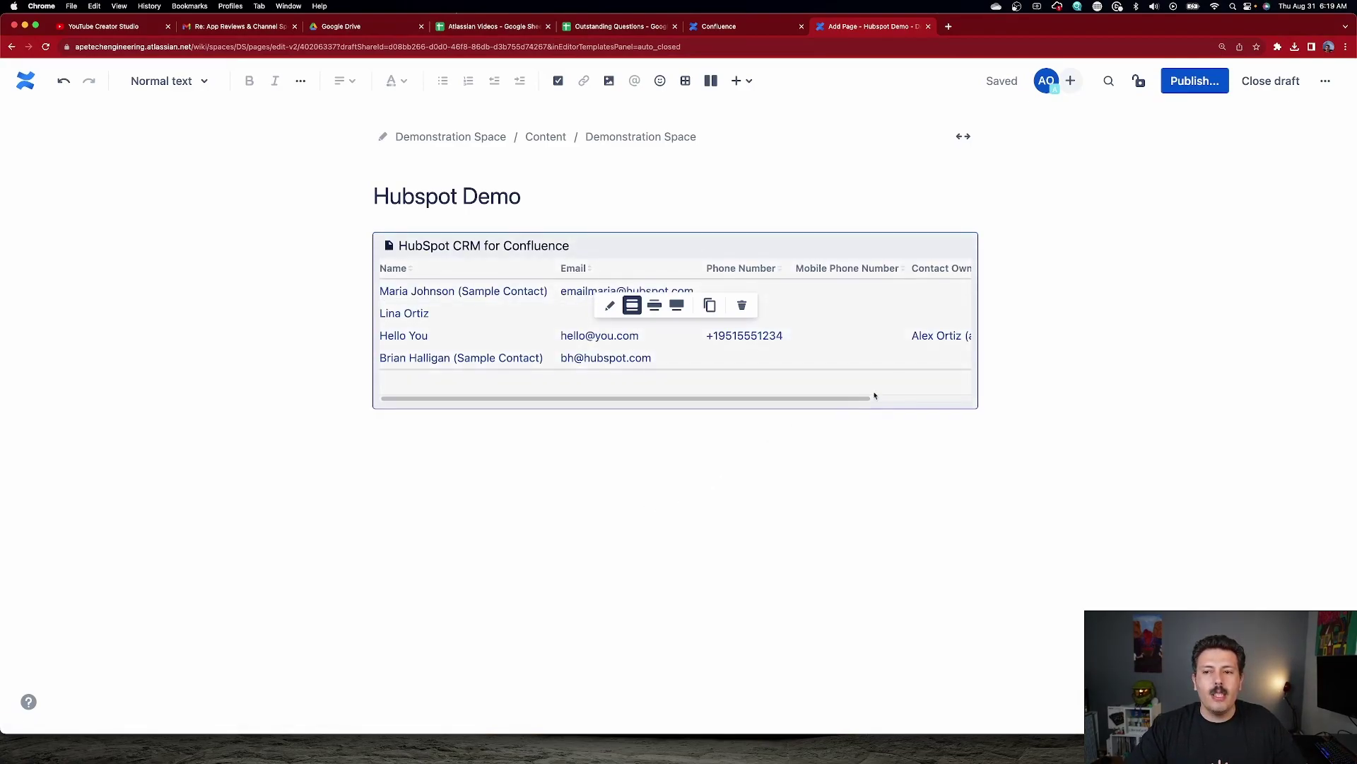
Publish the Hubspot Demo page, confirming in the Publish dialog.
click(1177, 82)
click(827, 387)
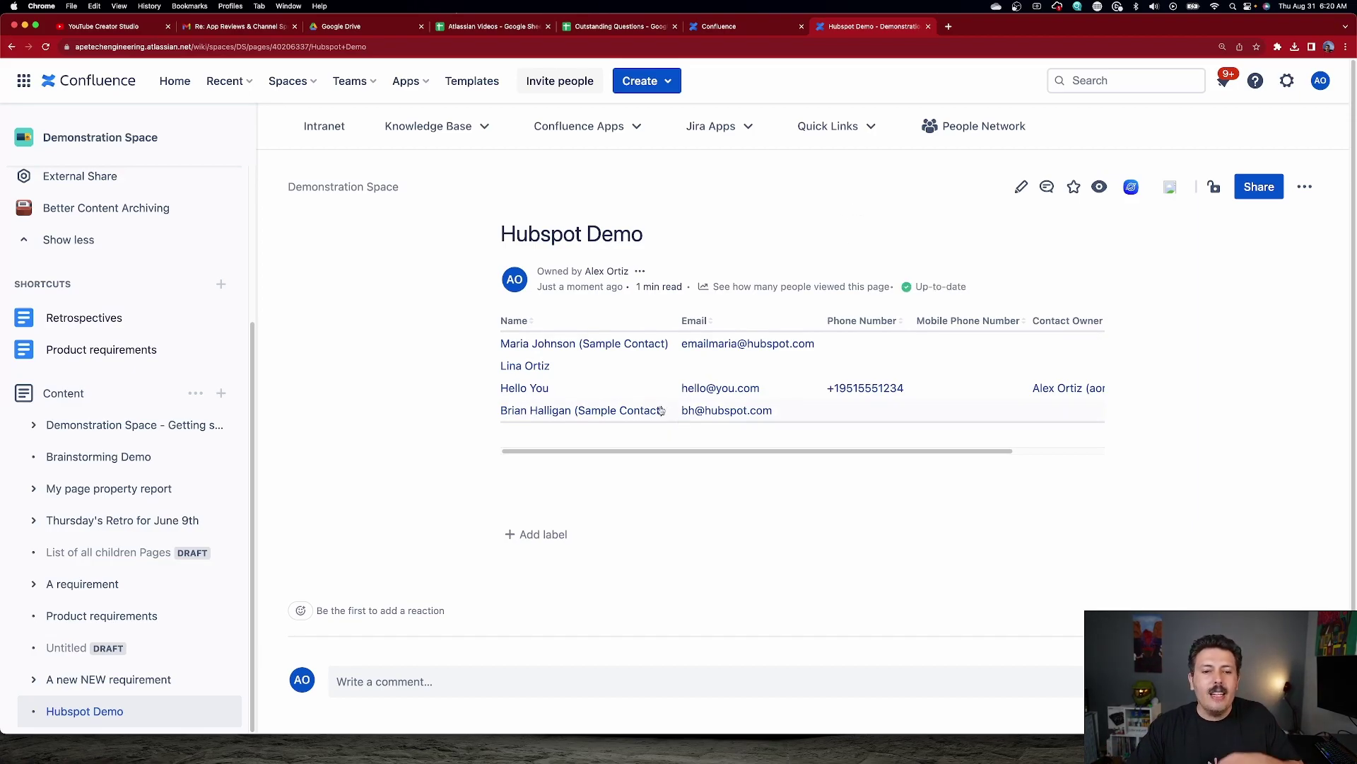
Open a contact's HubSpot record, view its Jira Issues, then return to the Hubspot Demo page.
click(537, 346)
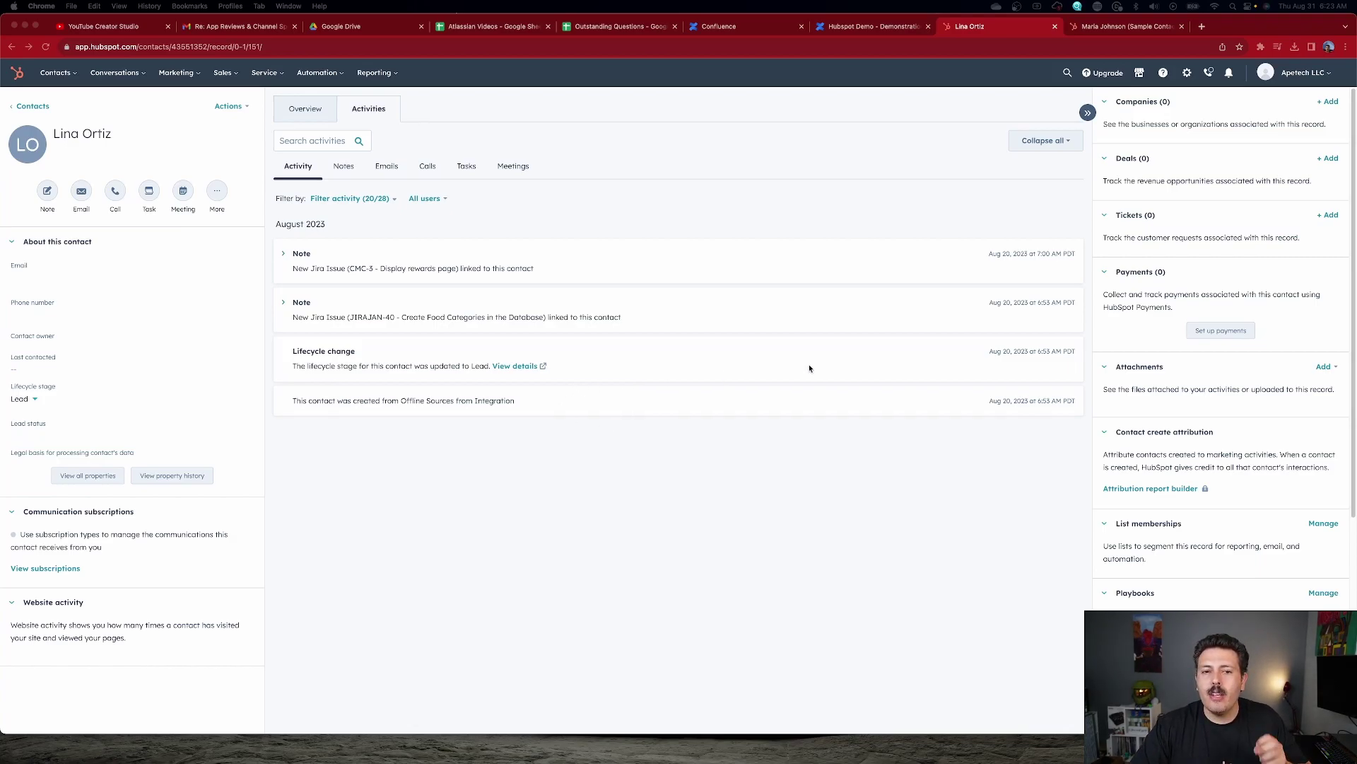
scroll(1233, 342, down, 5)
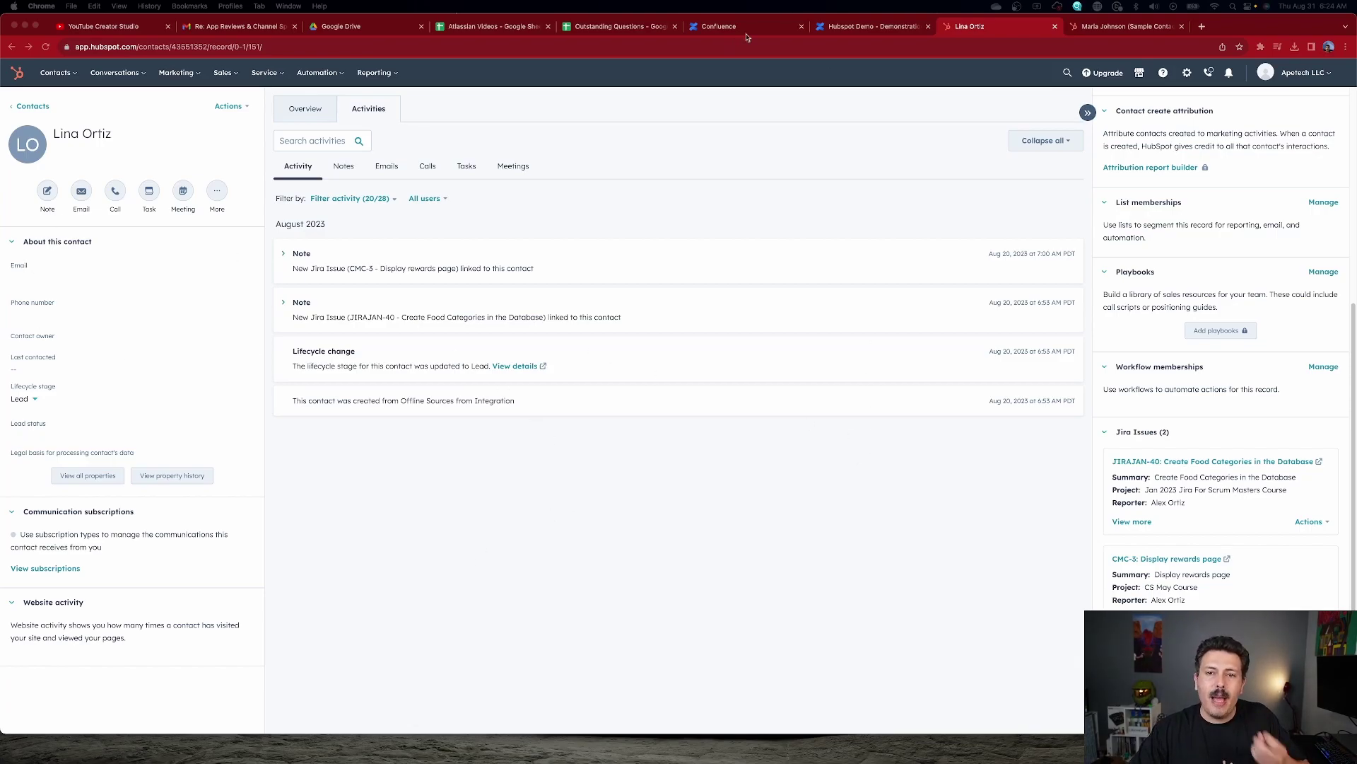
click(864, 28)
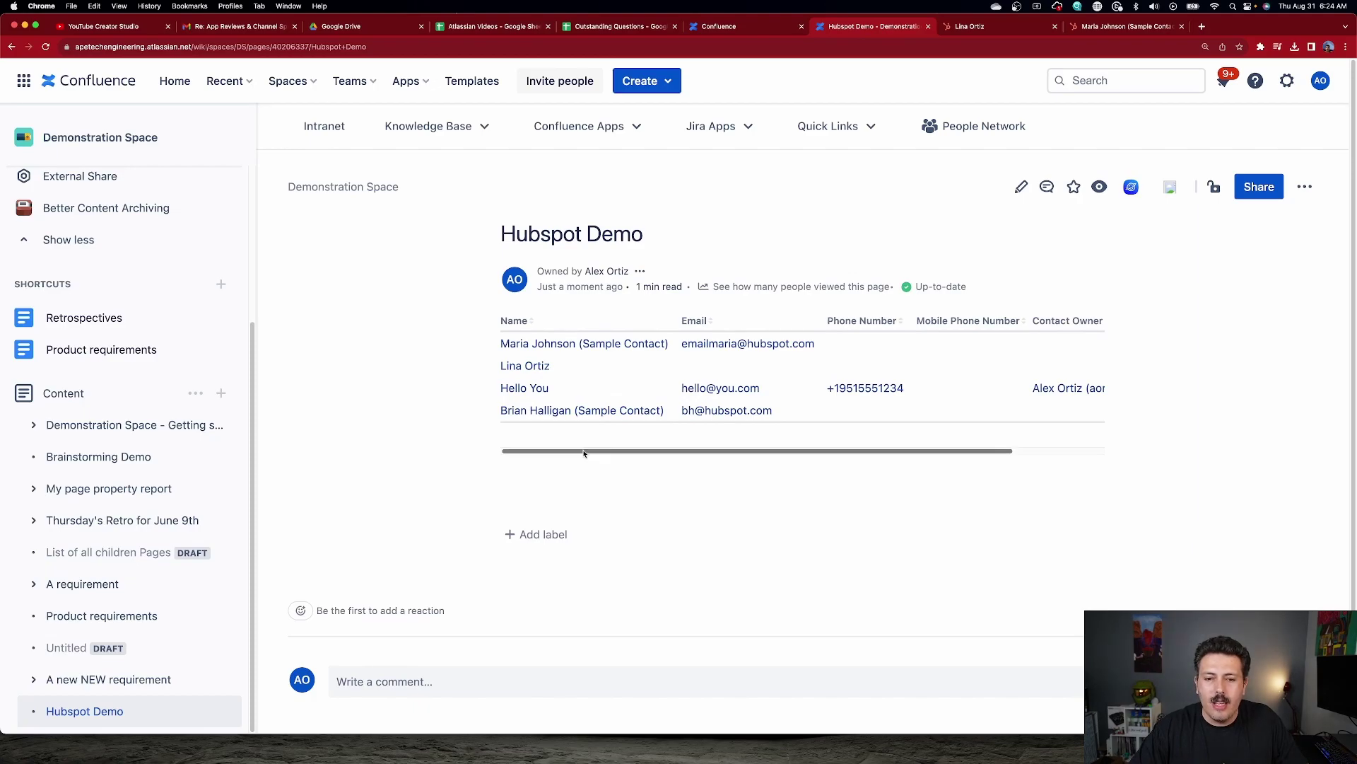
Scroll the contacts table right and back to view all its columns.
drag(585, 447, 683, 451)
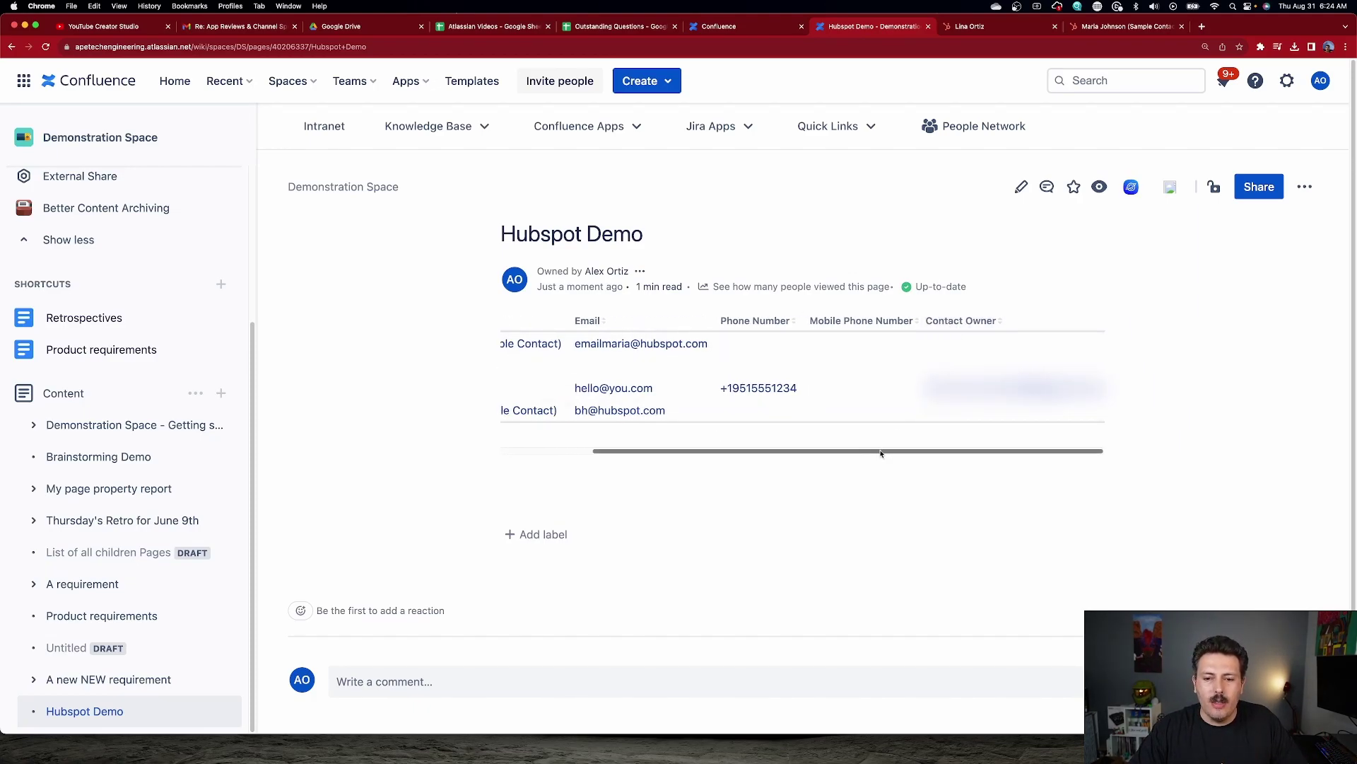
scroll(870, 442, left, 5)
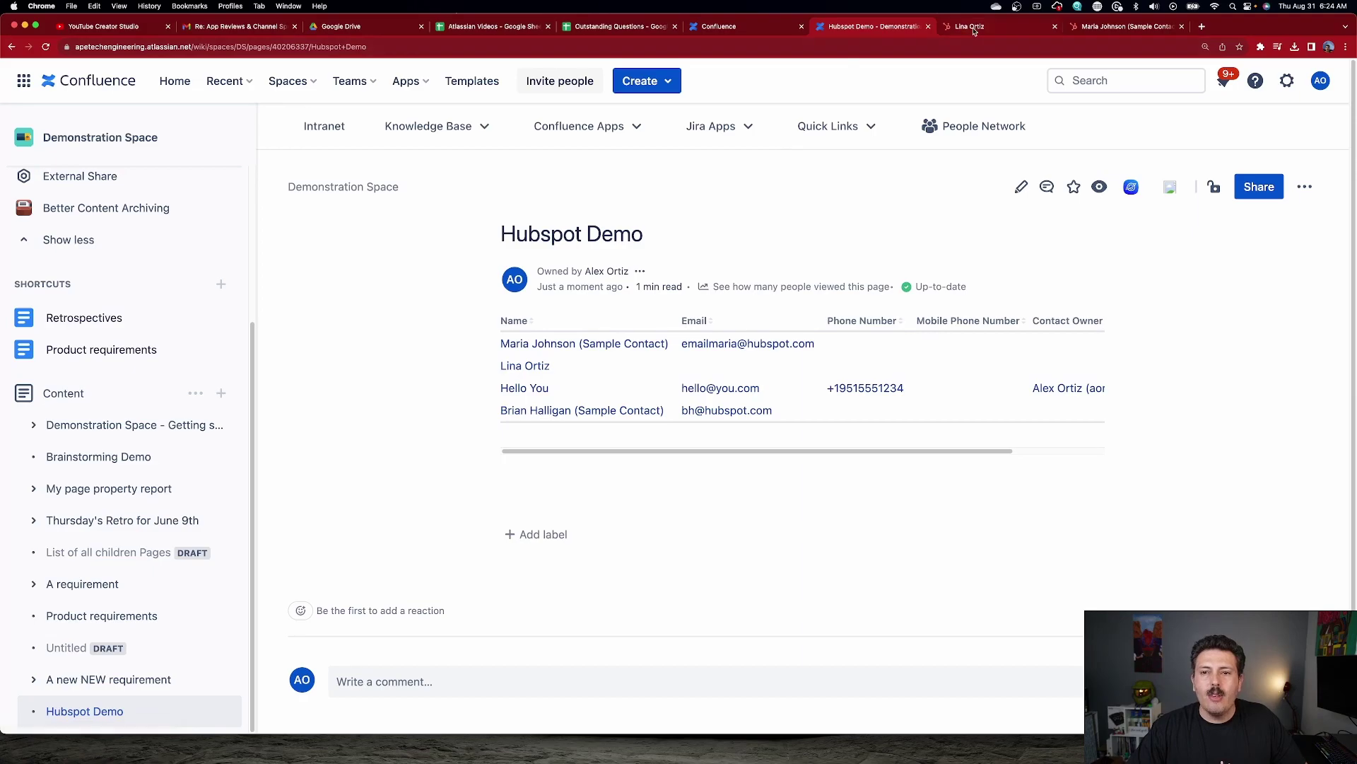
Open the email-less contact's HubSpot record and save a new primary email address.
click(530, 366)
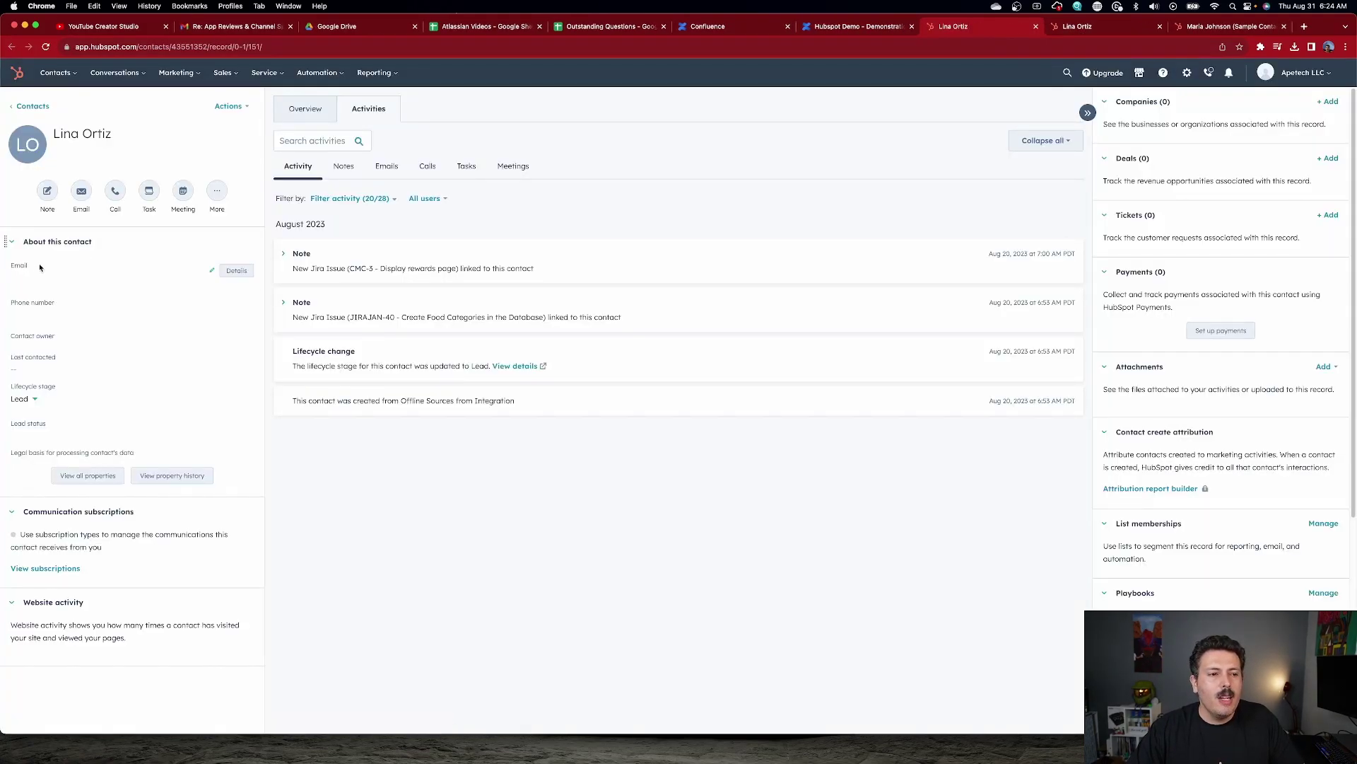
click(211, 271)
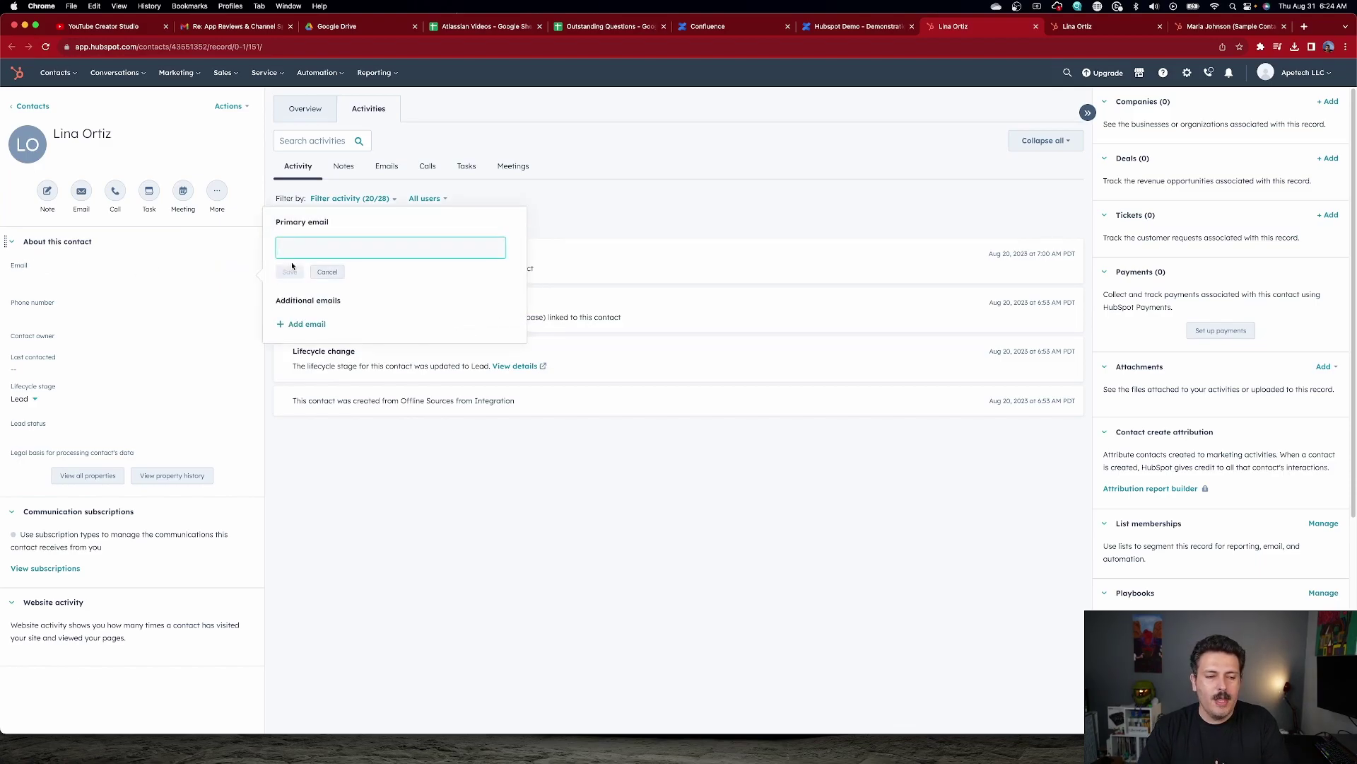
click(289, 273)
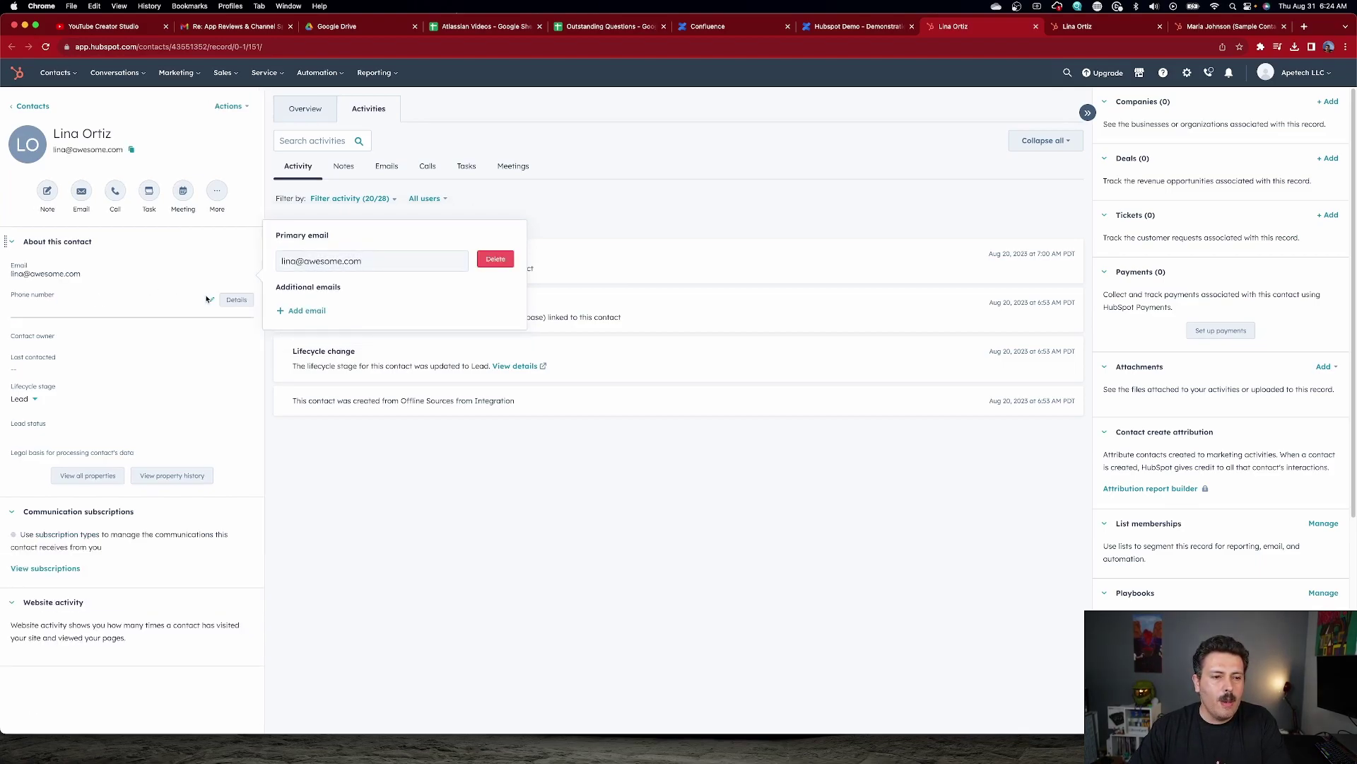
Replace the contact's invalid phone number with a valid US number and apply it.
click(209, 299)
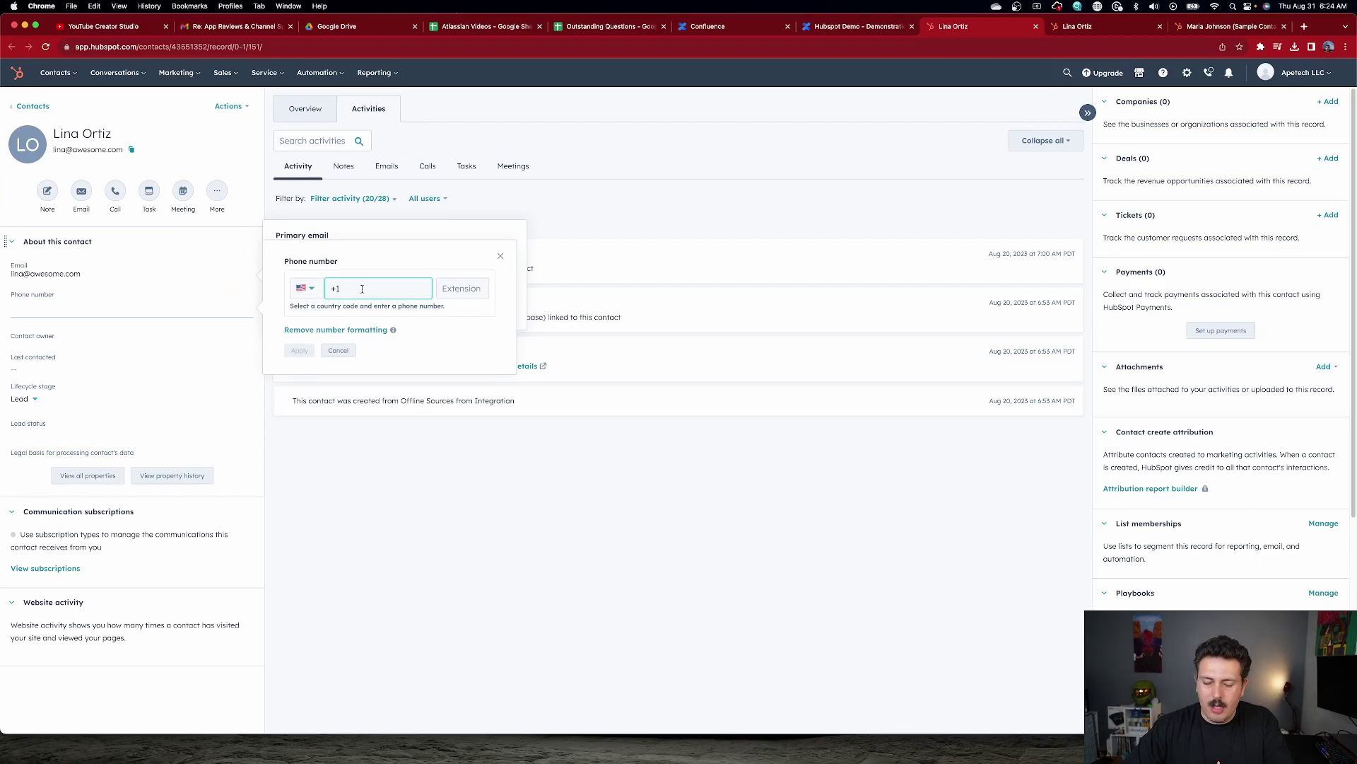
text(555) 125-43563)
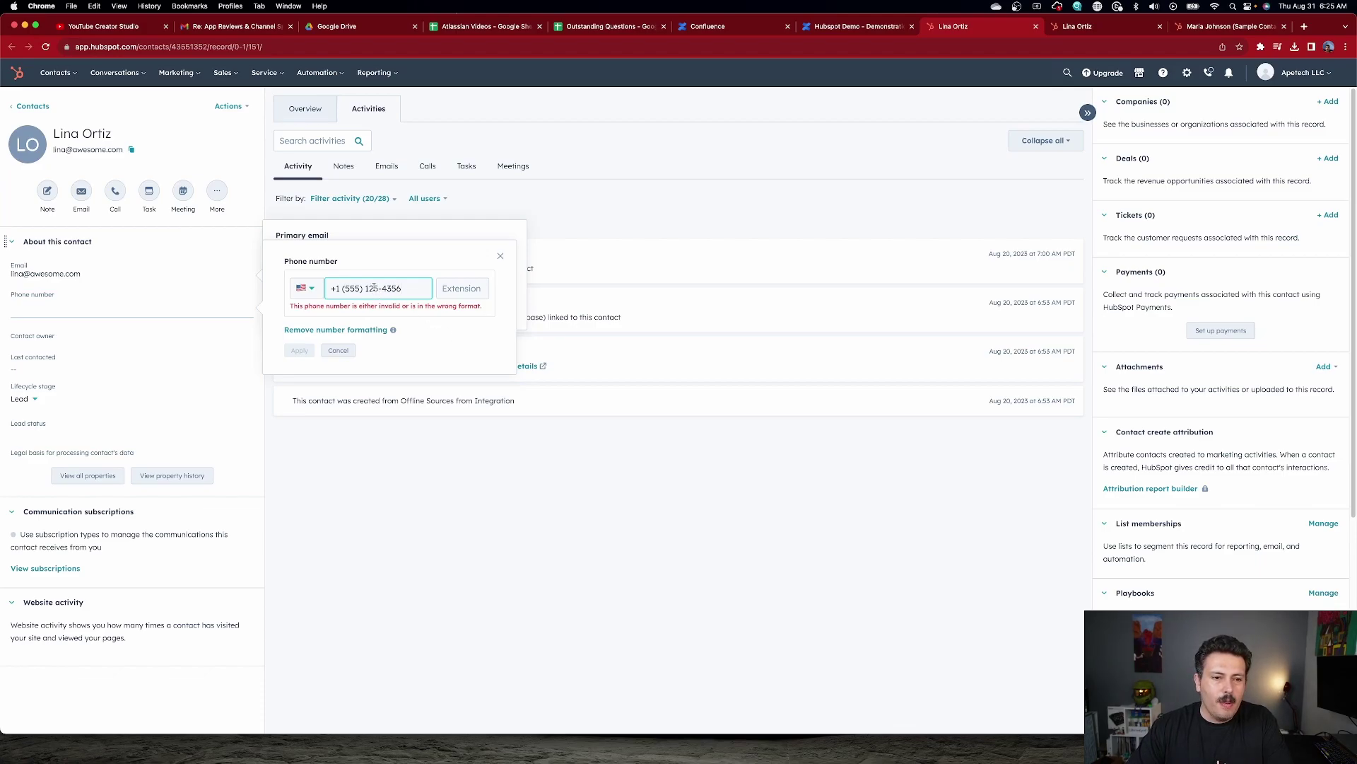
drag(377, 286, 371, 287)
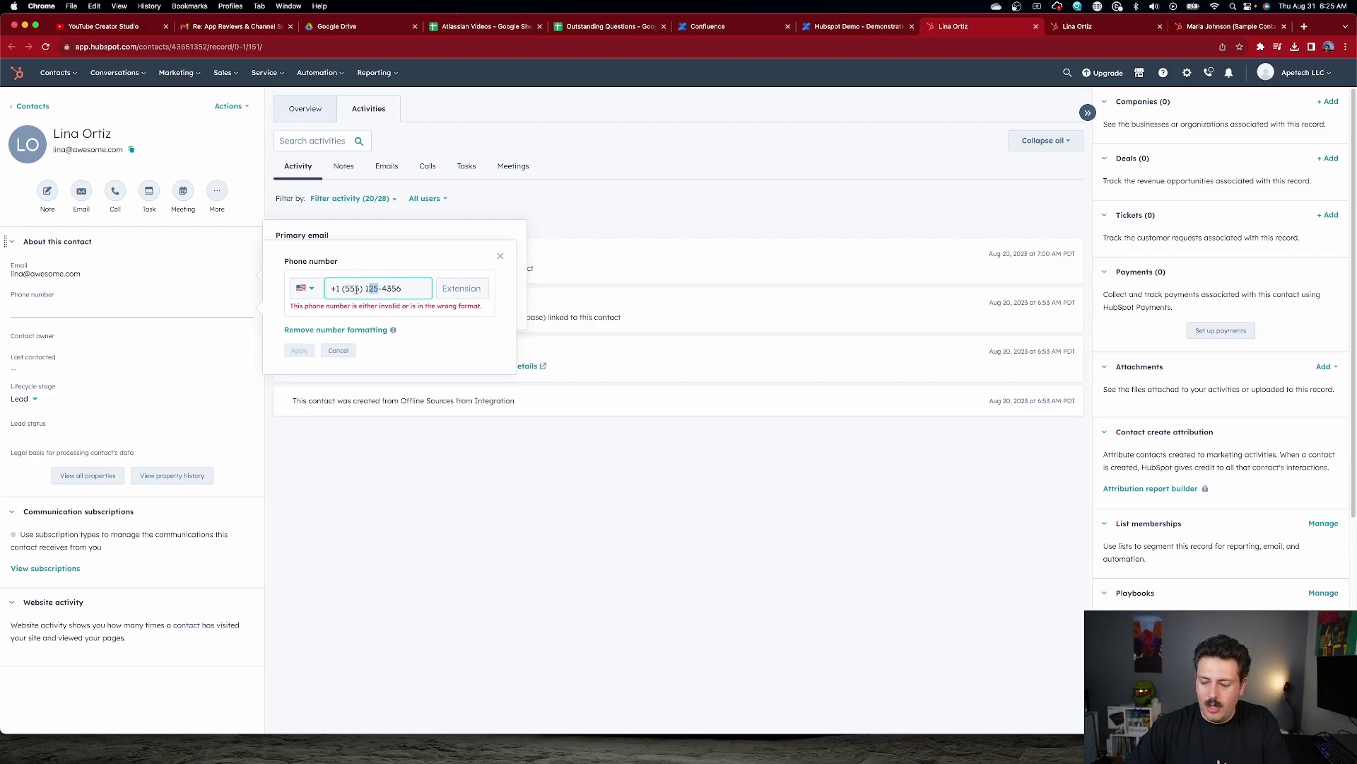
text(5)
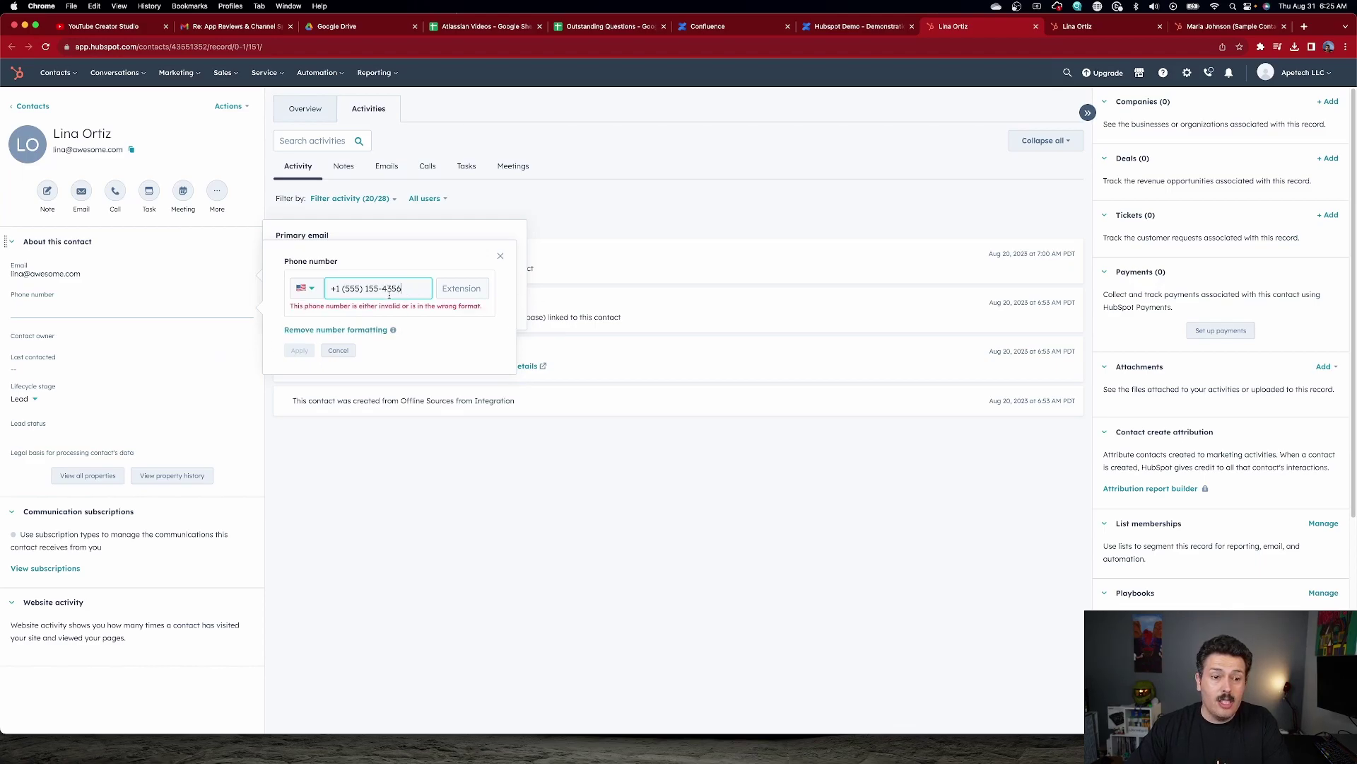
key(BackSpace)
key(BackSpace)
key(BackSpace)
key(BackSpace)
key(BackSpace)
key(BackSpace)
key(BackSpace)
key(BackSpace)
key(BackSpace)
key(BackSpace)
key(BackSpace)
key(BackSpace)
key(BackSpace)
text(714) 555-1234)
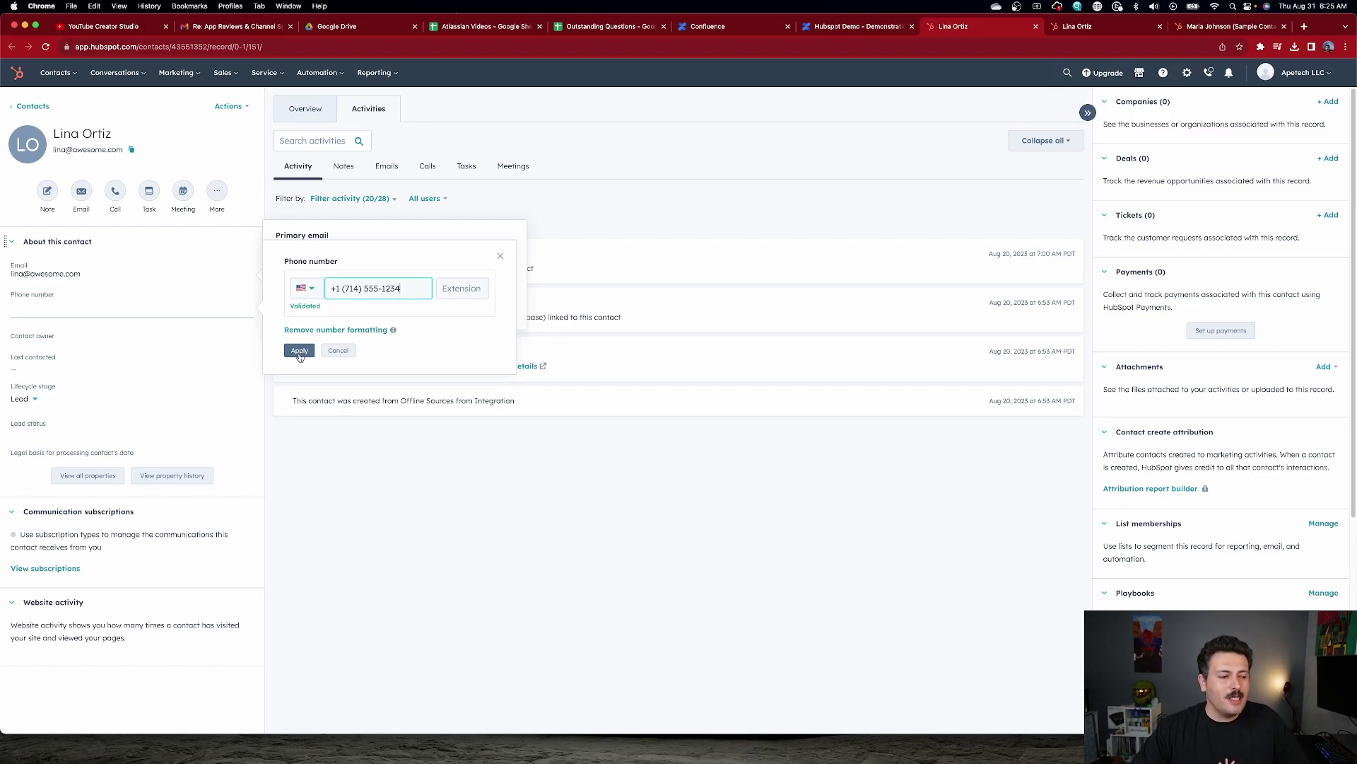
click(299, 350)
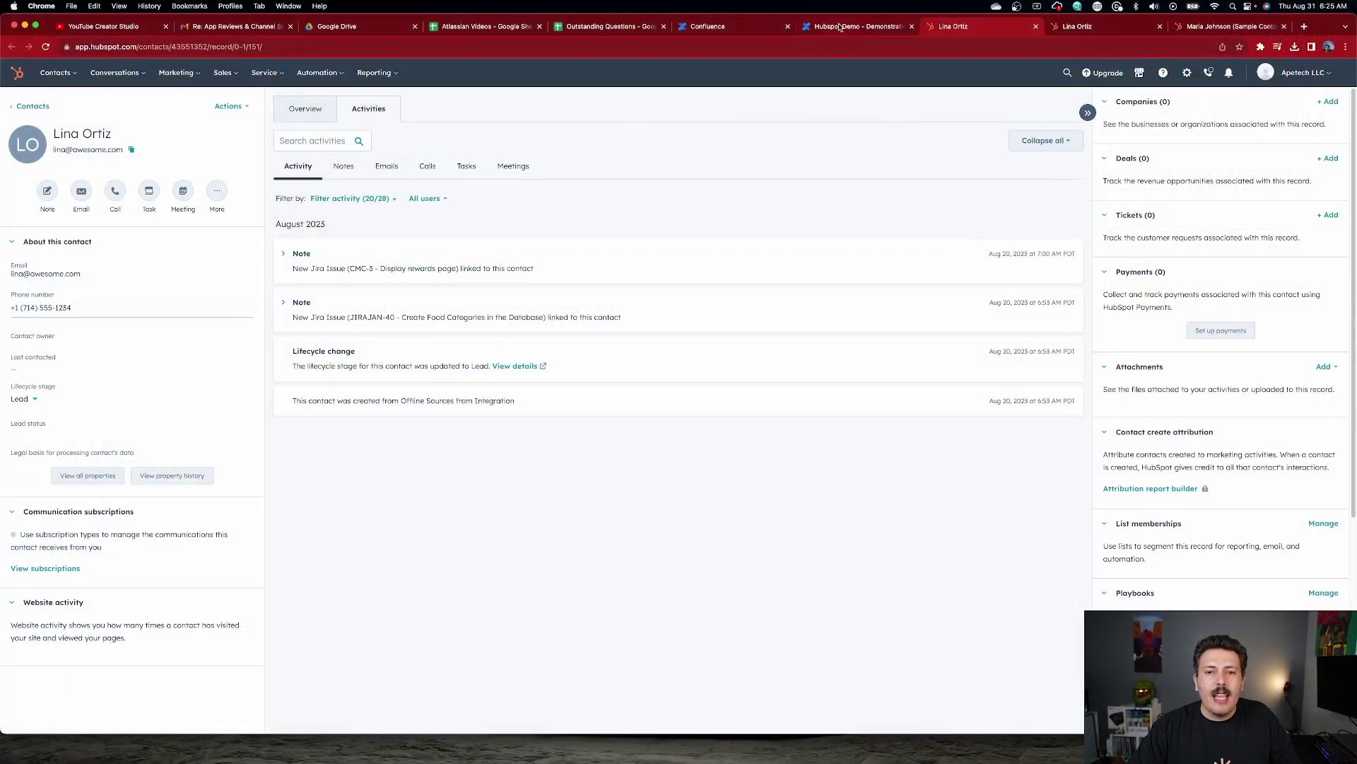
Return to the Hubspot Demo tab in Confluence and reload the page.
click(841, 26)
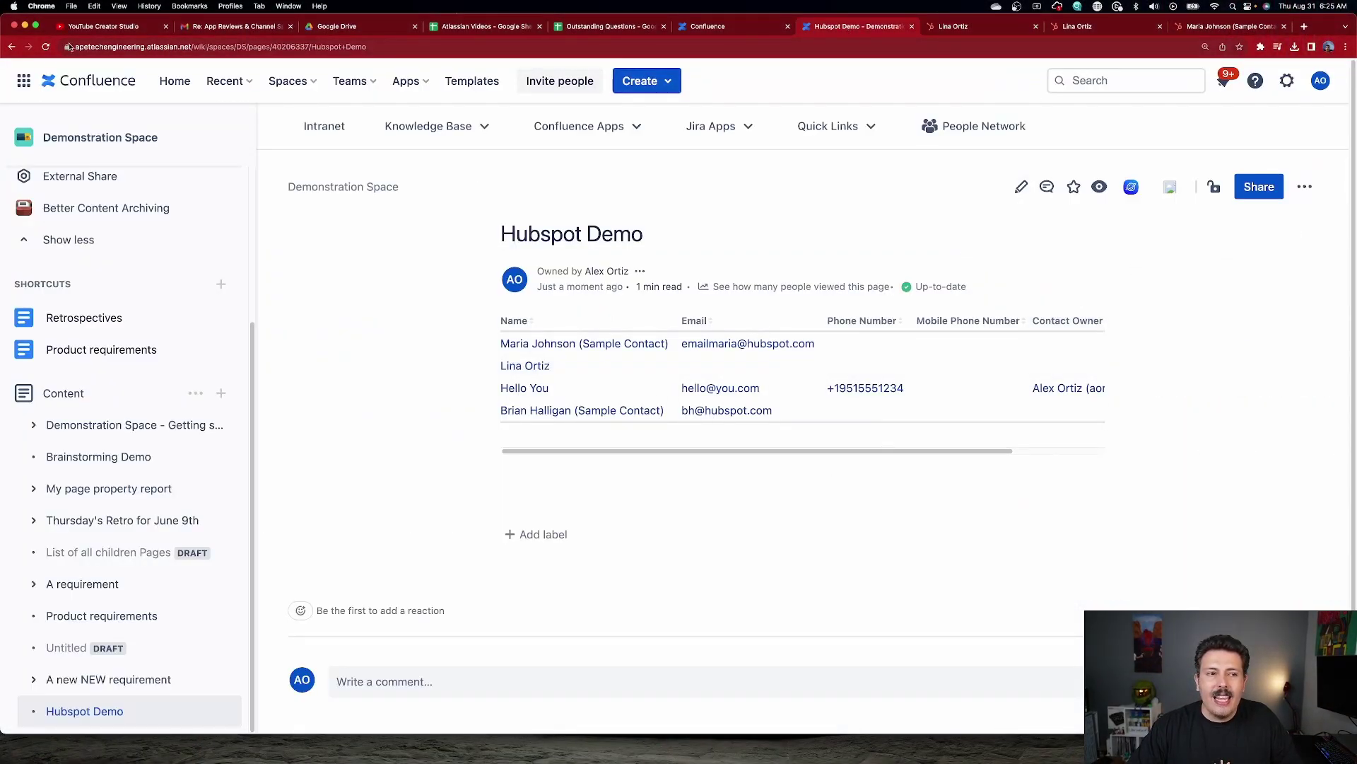
click(45, 46)
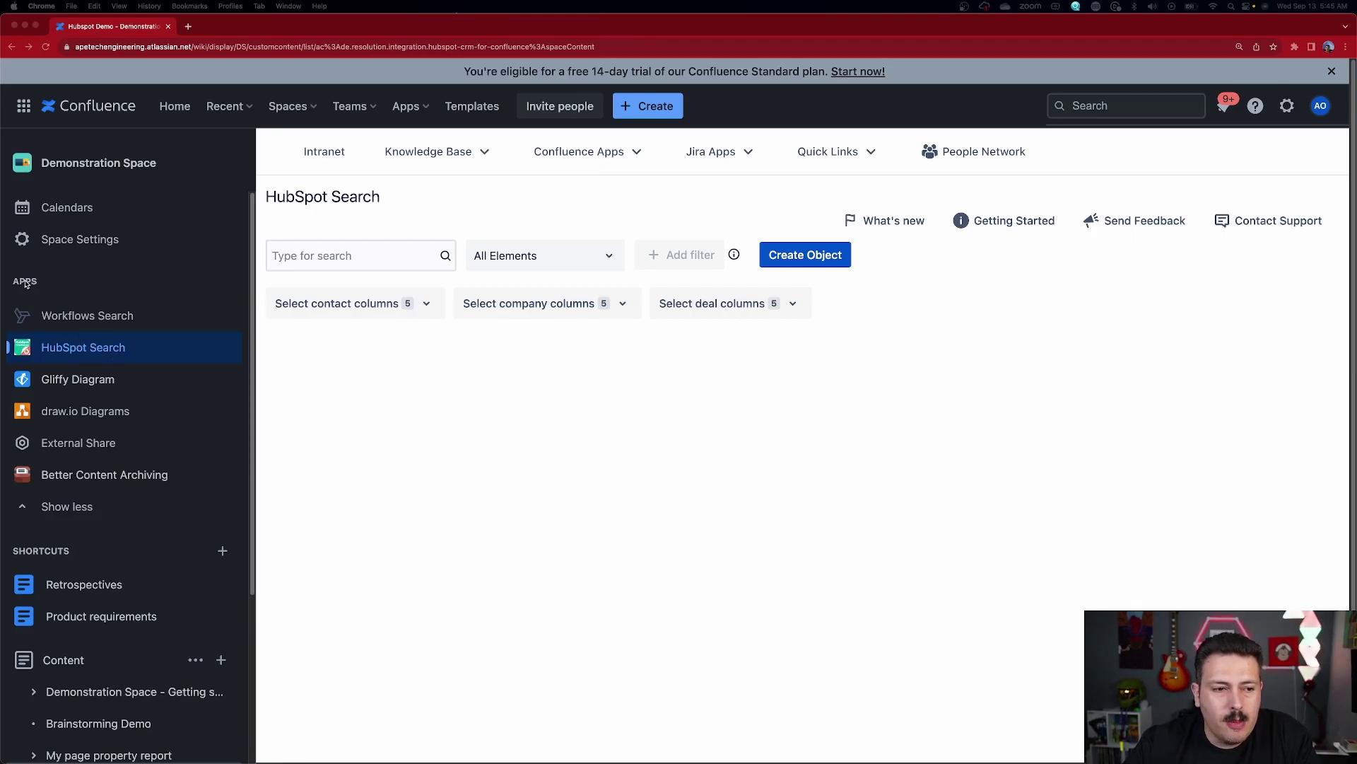
Reopen HubSpot Search from the sidebar and start a new HubSpot object.
click(75, 350)
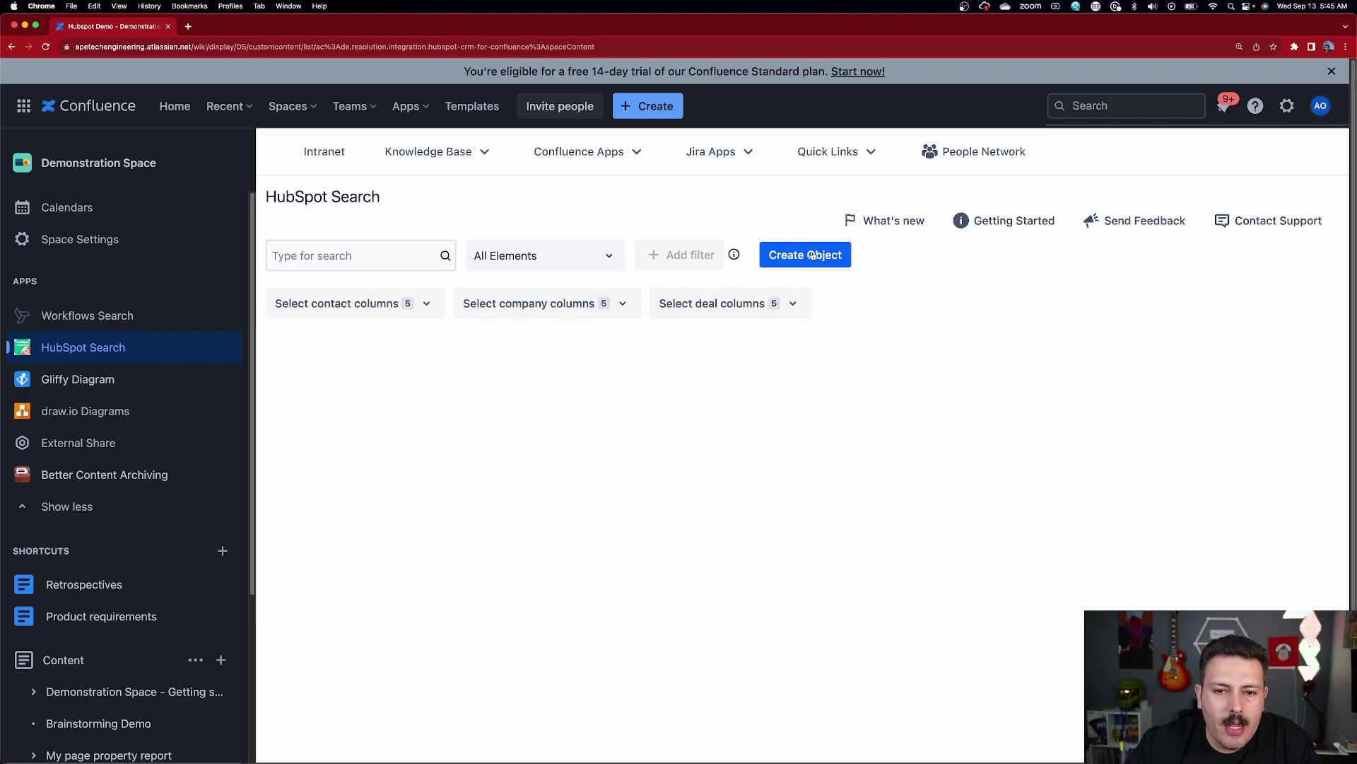
click(812, 256)
Create a Company-type object named 'The Best Company Ever'.
click(705, 316)
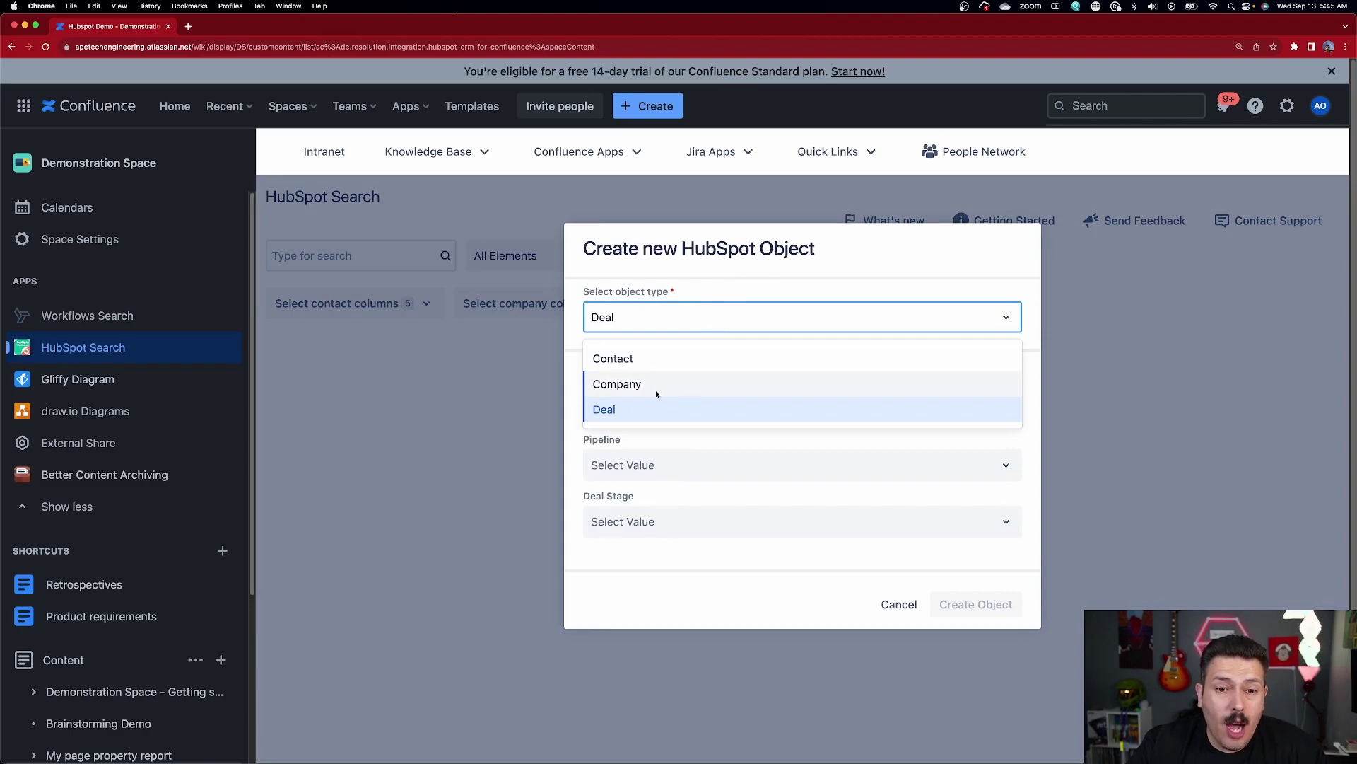
click(627, 384)
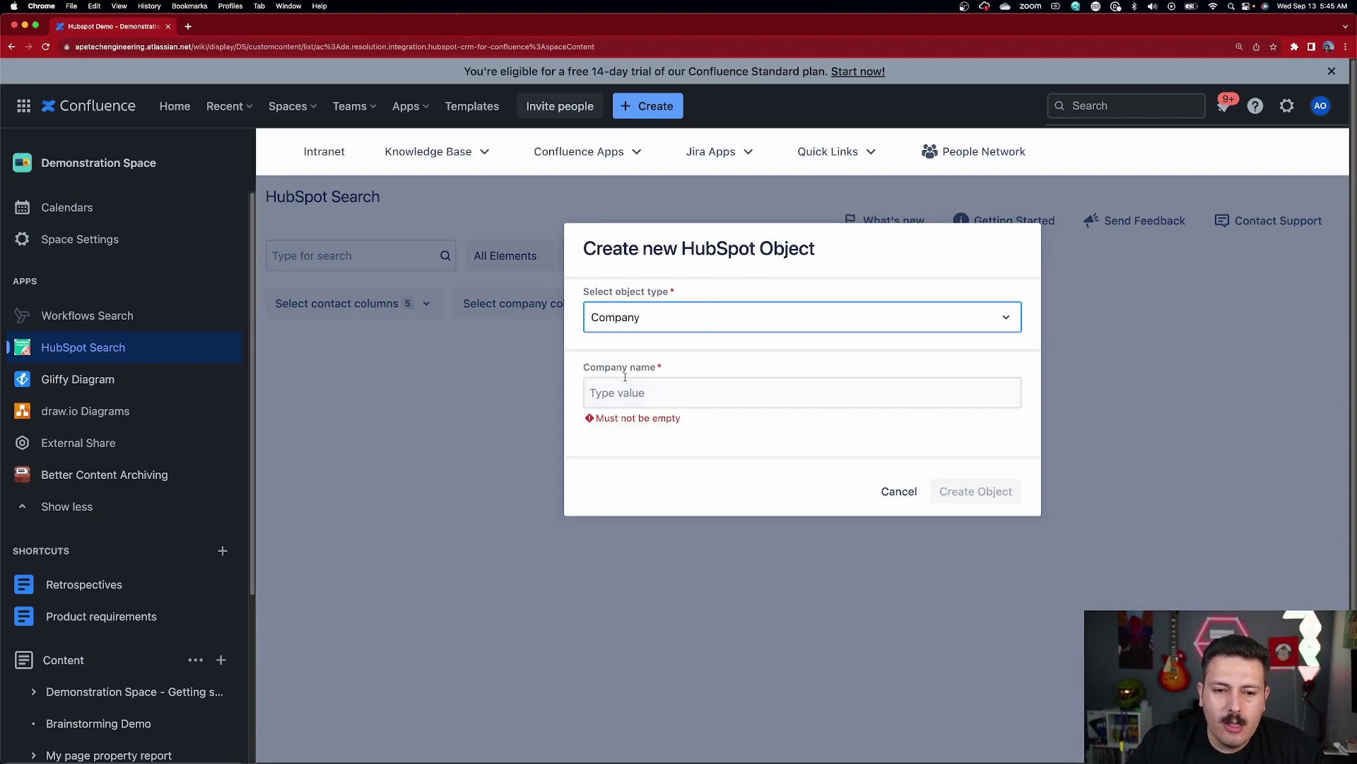
click(644, 392)
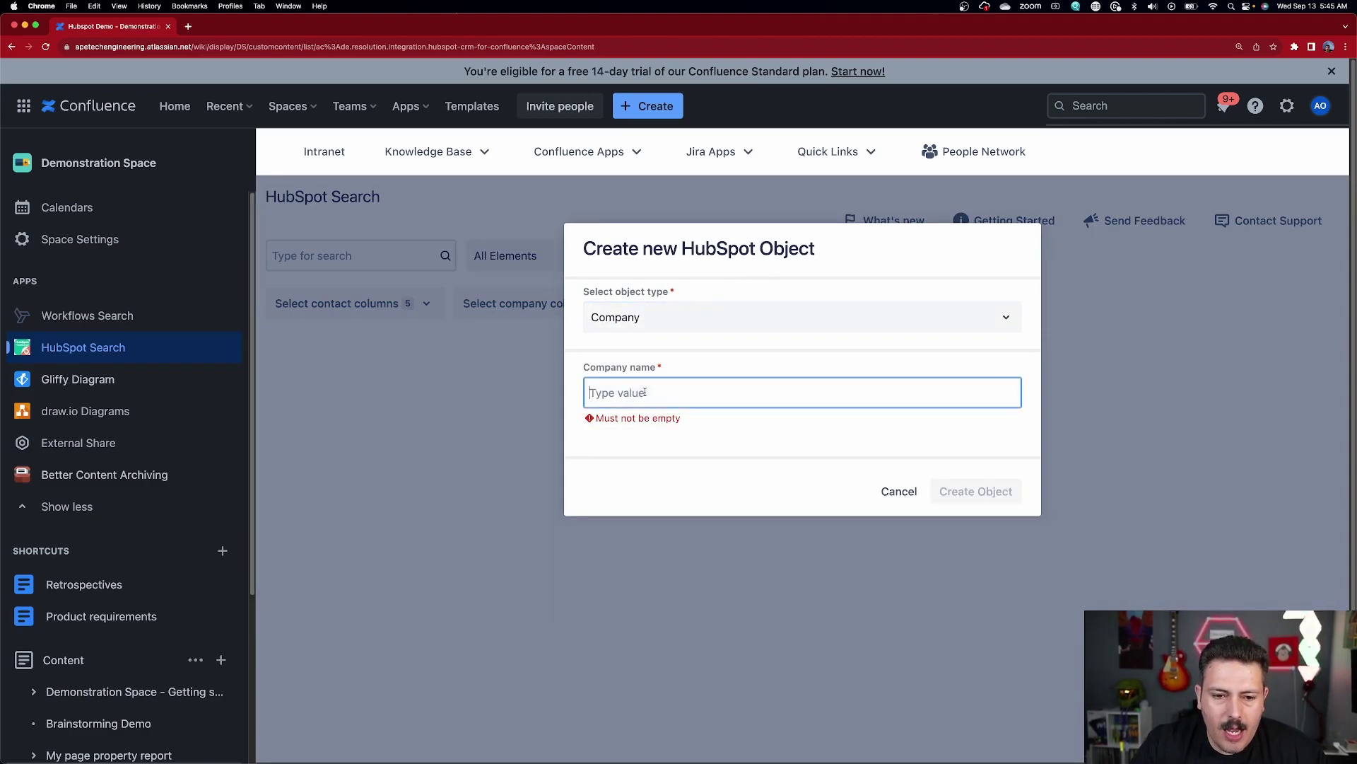
text(The Best C)
key(BackSpace)
key(BackSpace)
key(BackSpace)
text(st Comp)
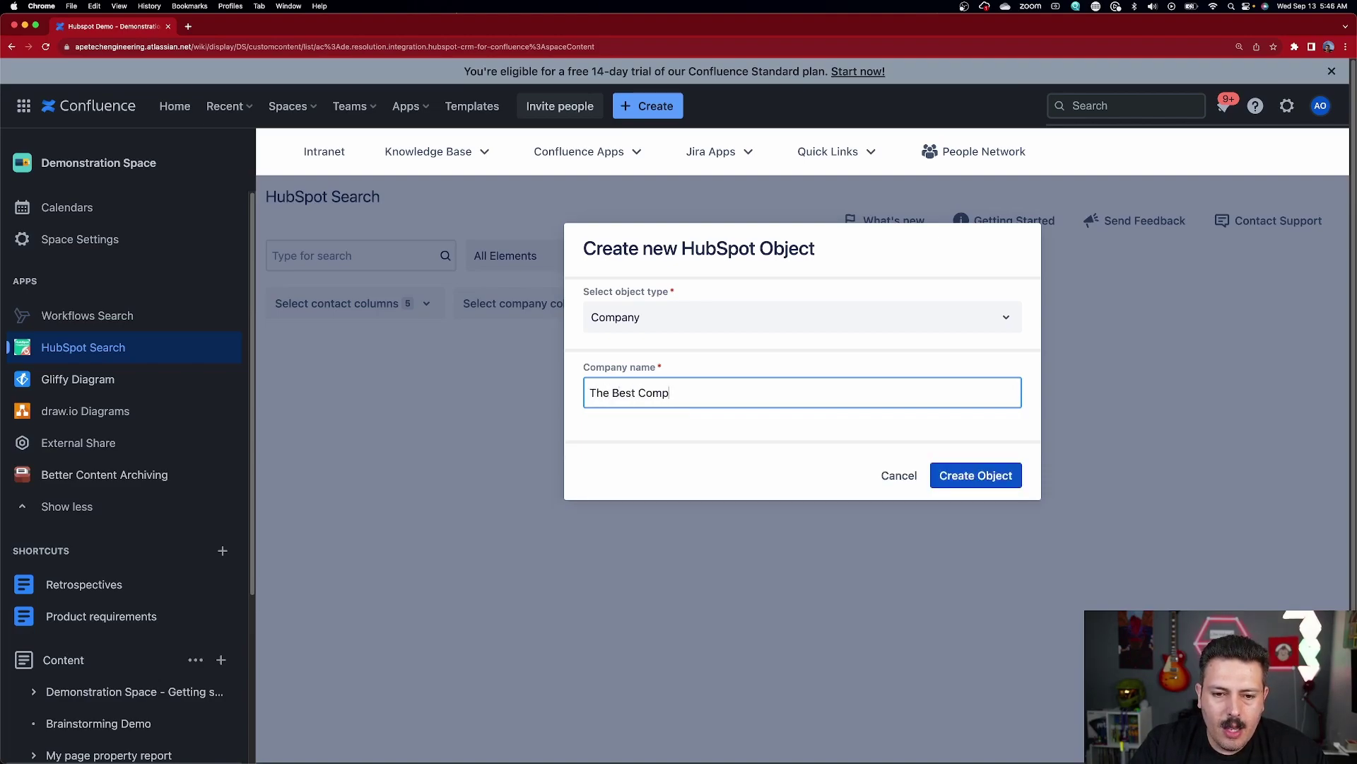
text(any Ever)
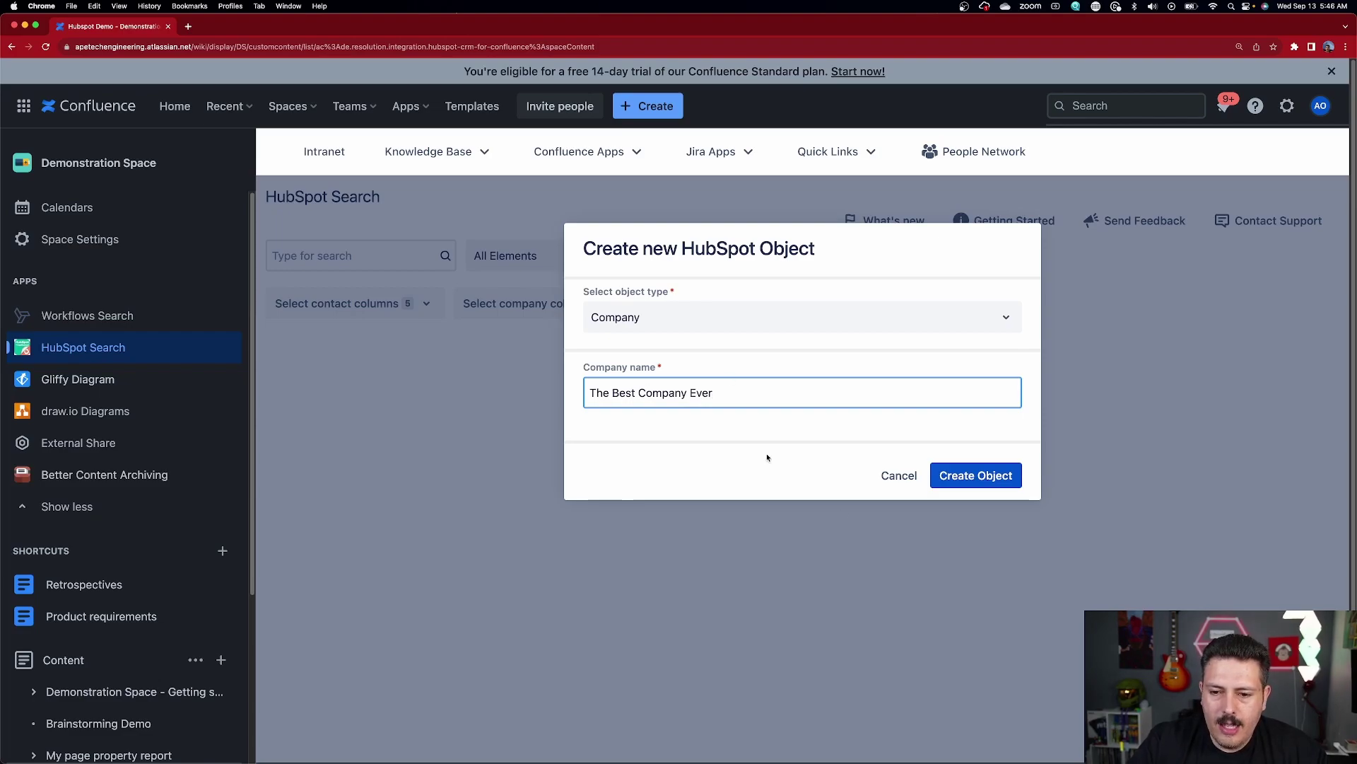
click(960, 476)
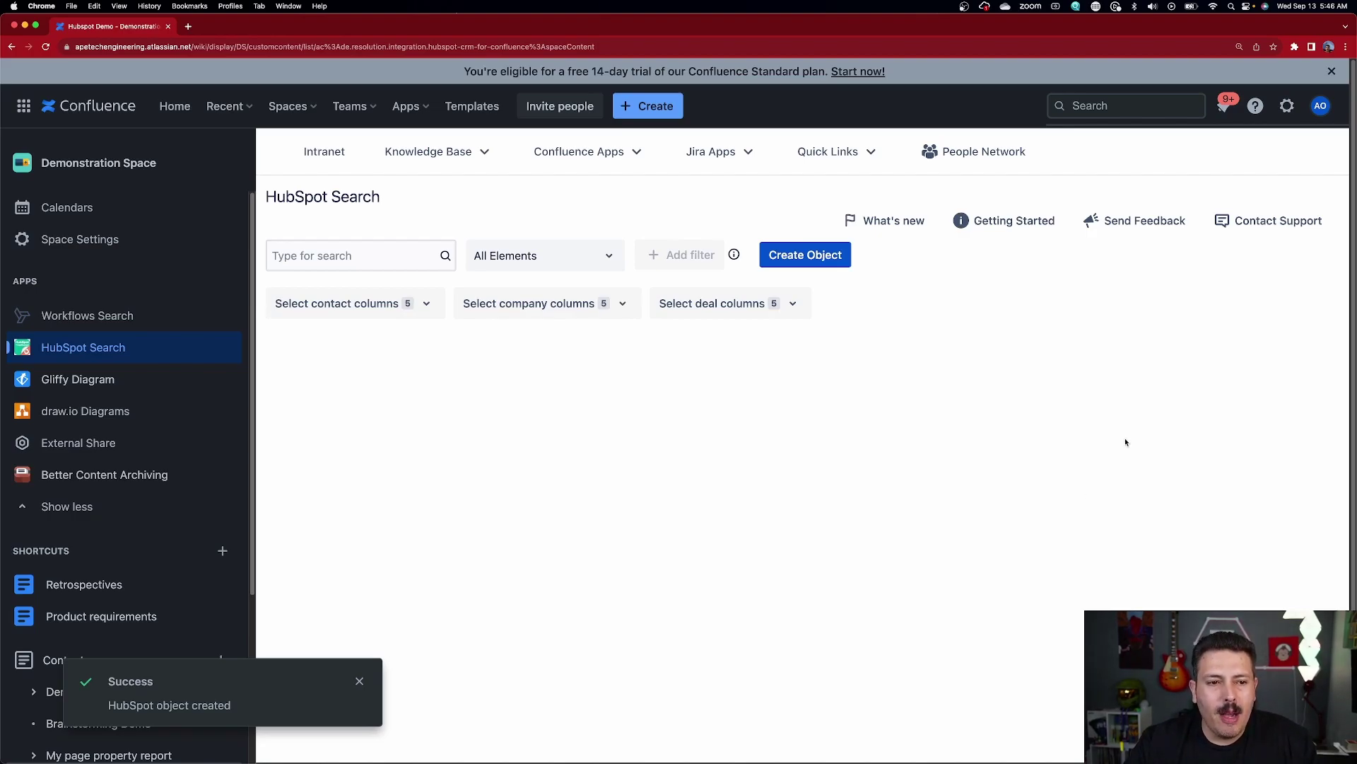
Search HubSpot for 'best' and restrict the results to Company objects.
click(387, 258)
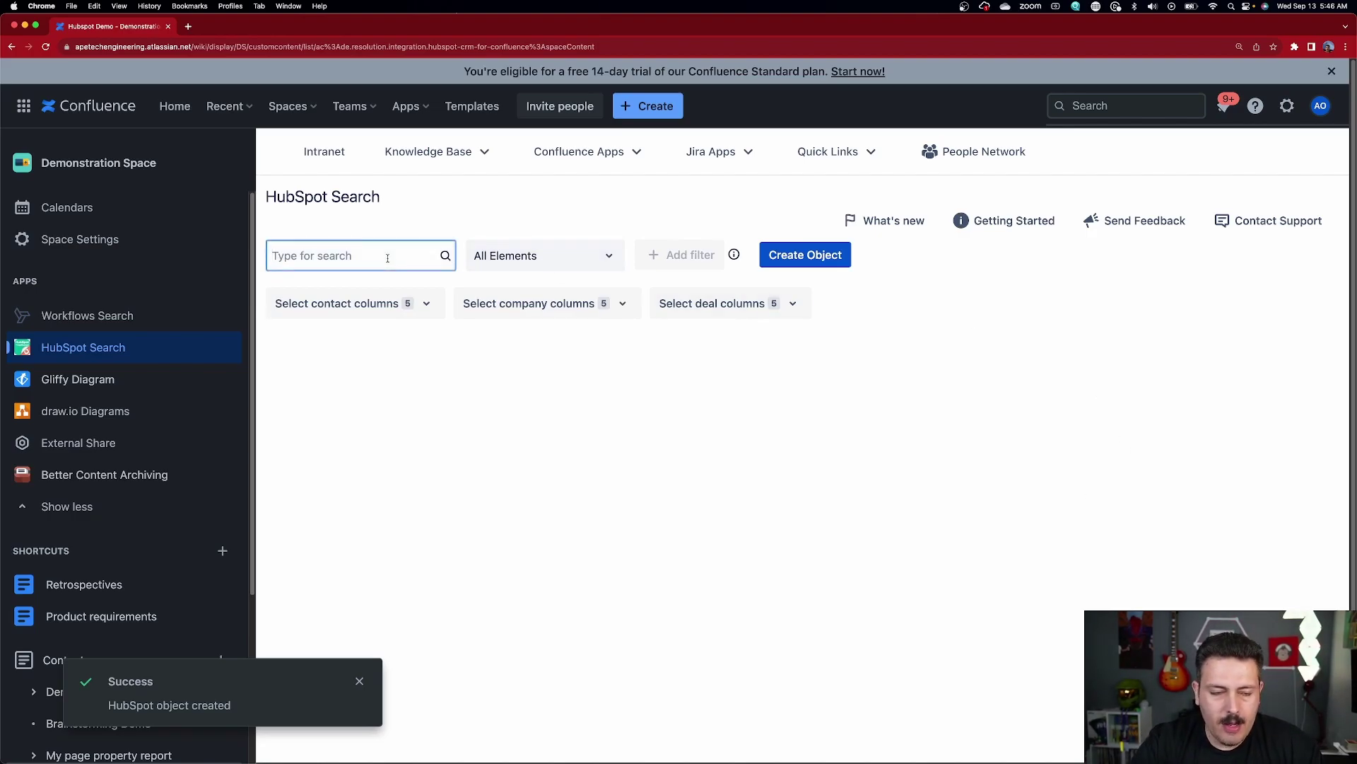
text(best)
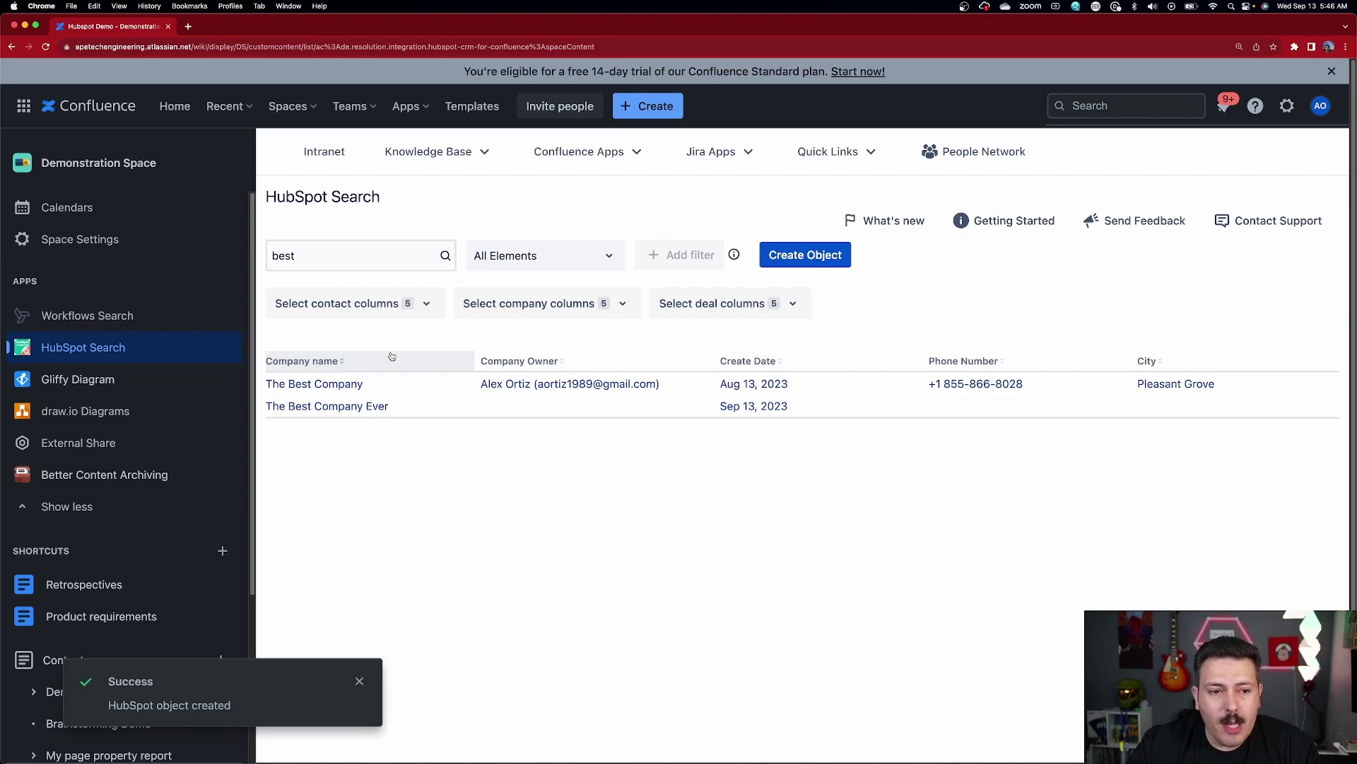
click(367, 258)
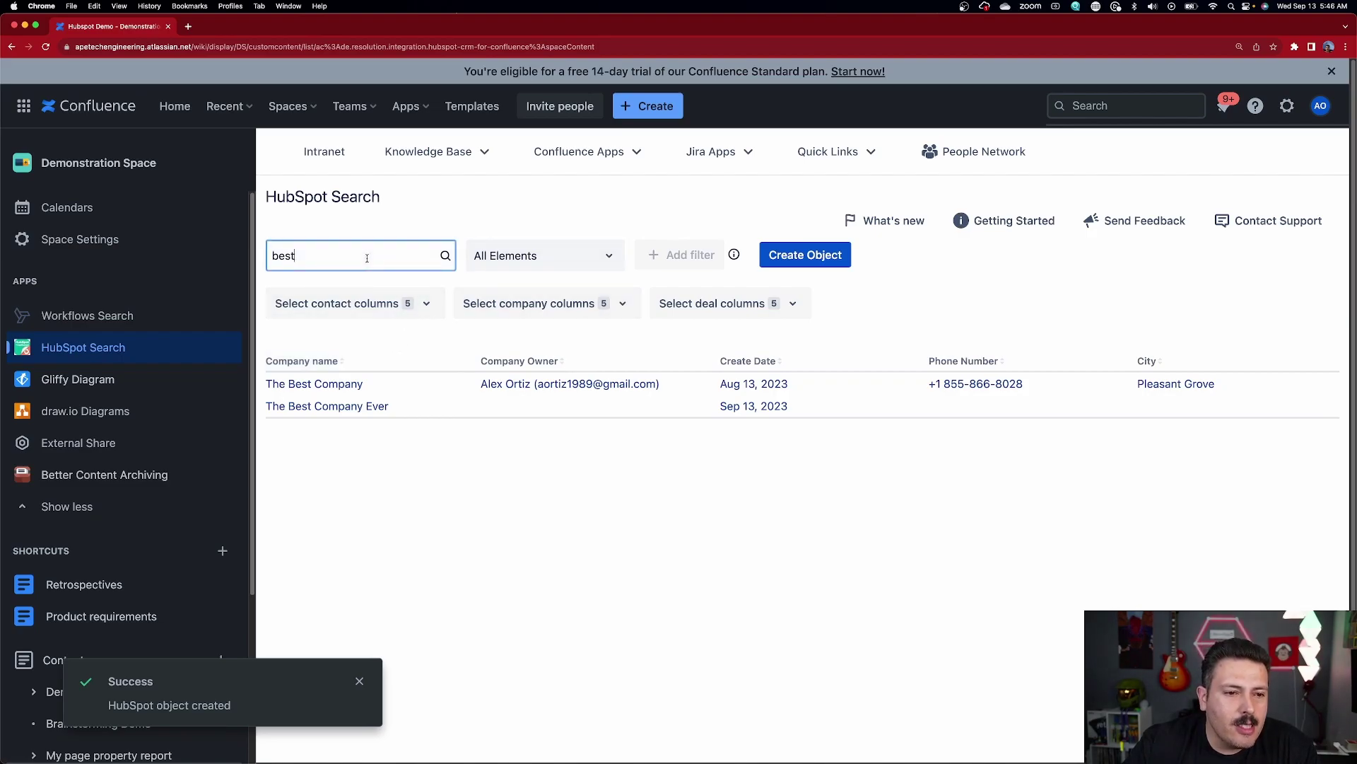
click(536, 258)
click(536, 348)
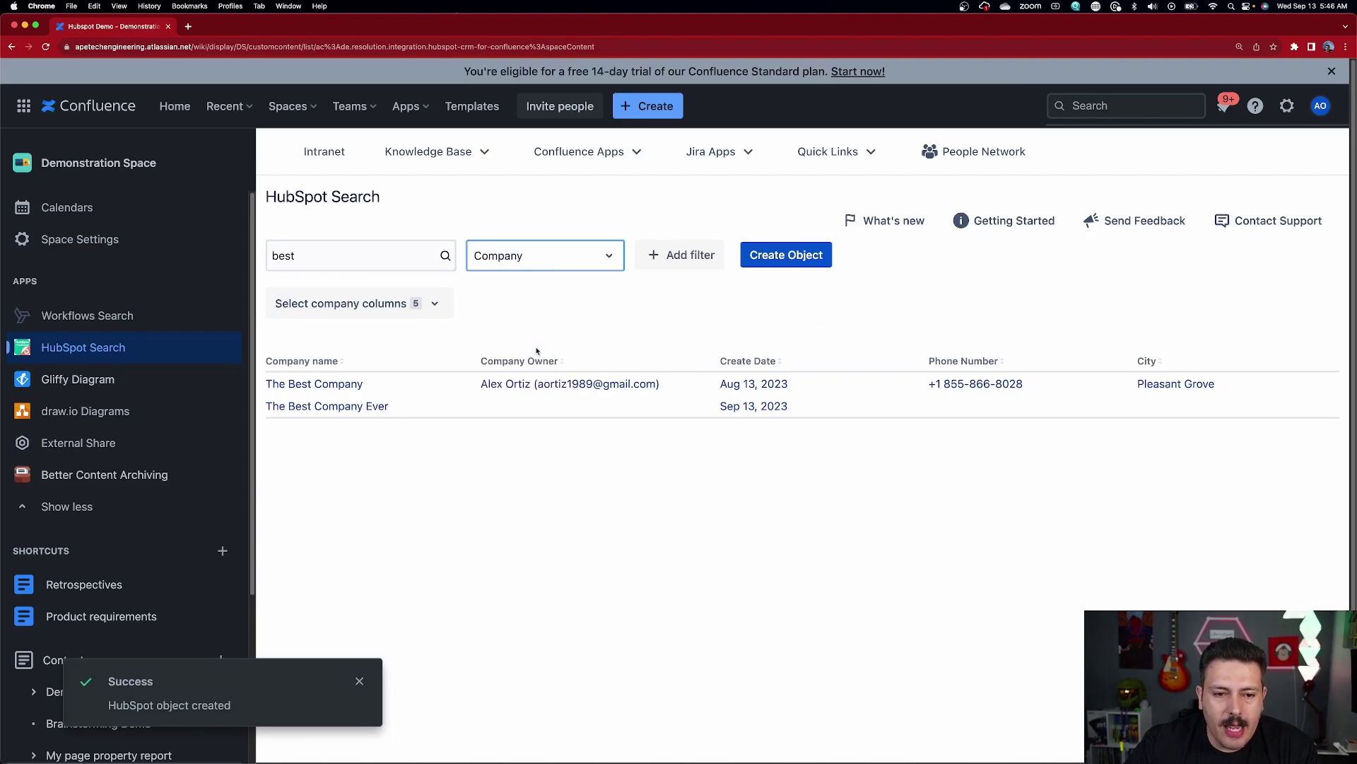
Add a filter with a second AND condition, check the company columns unchanged, and dismiss the notice.
click(676, 255)
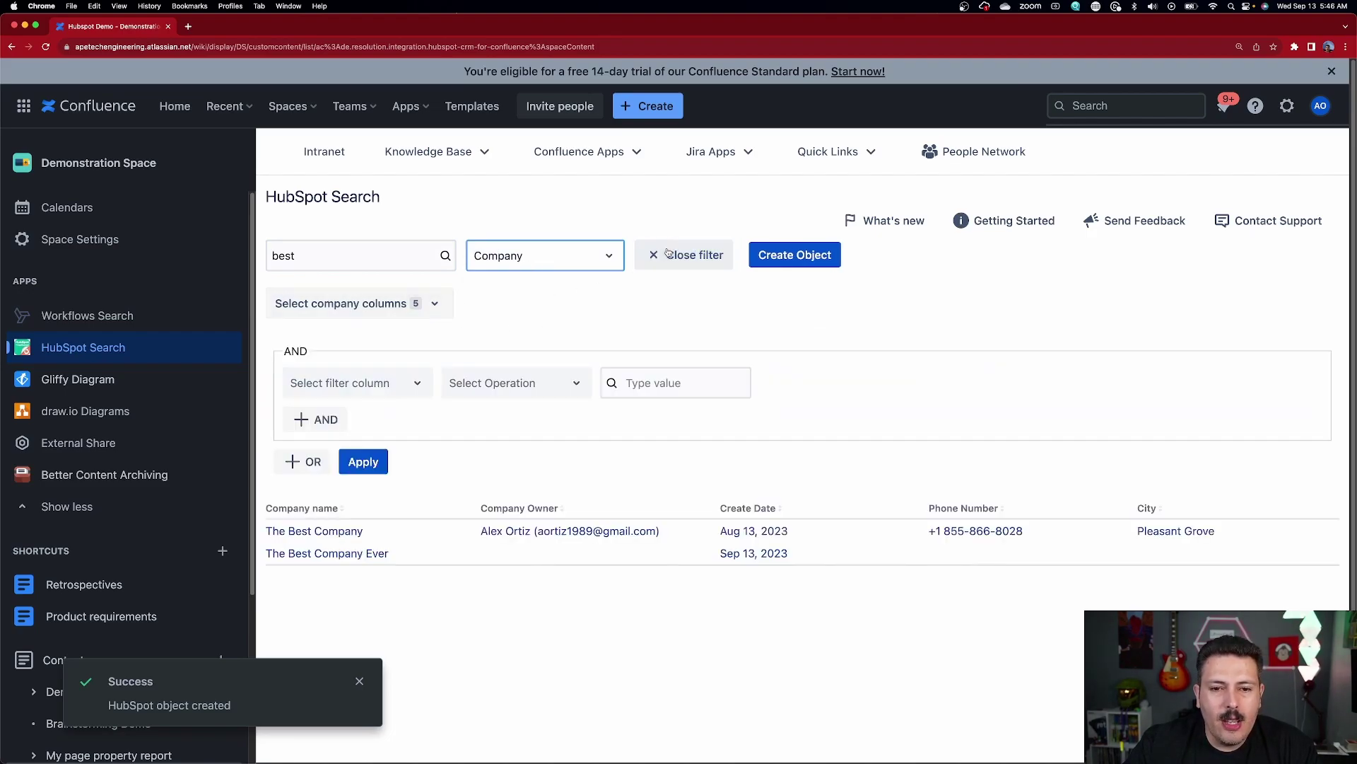
click(317, 420)
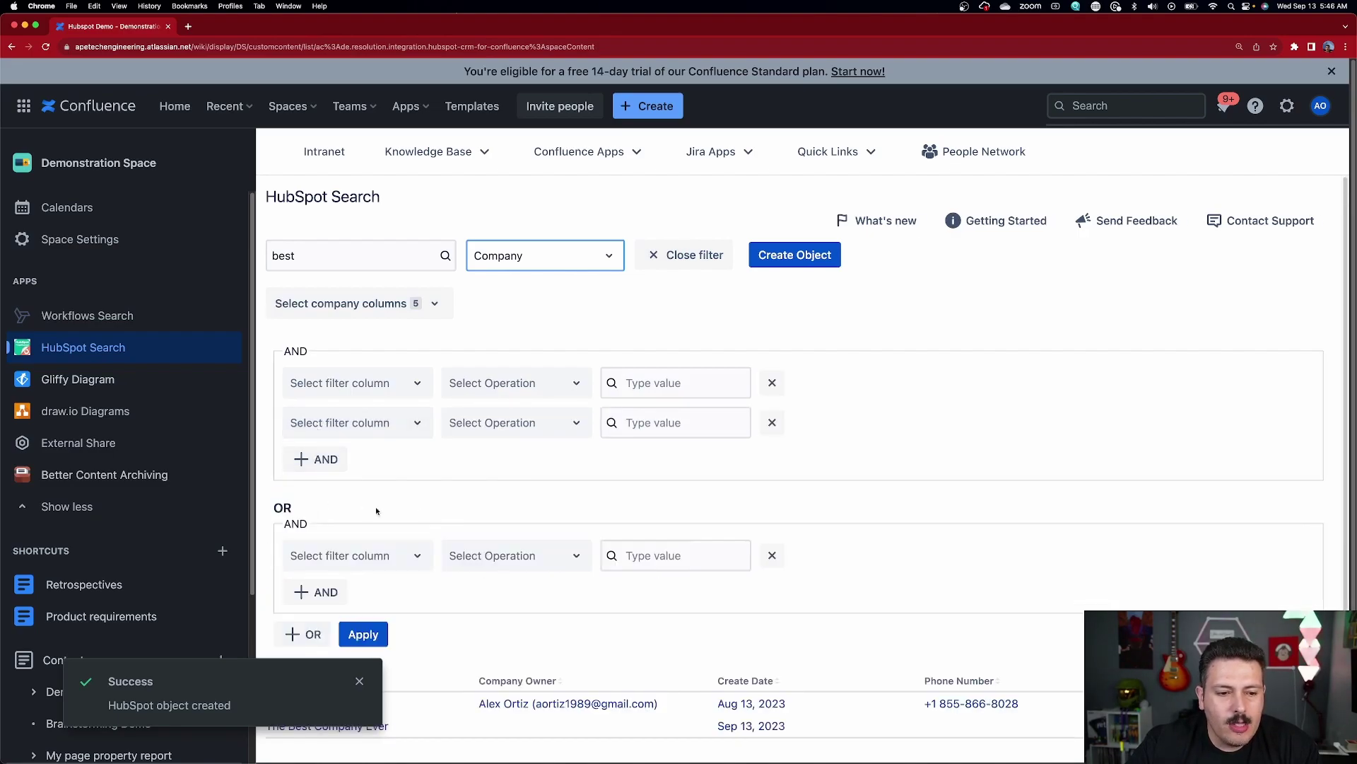
scroll(457, 518, down, 1)
click(333, 268)
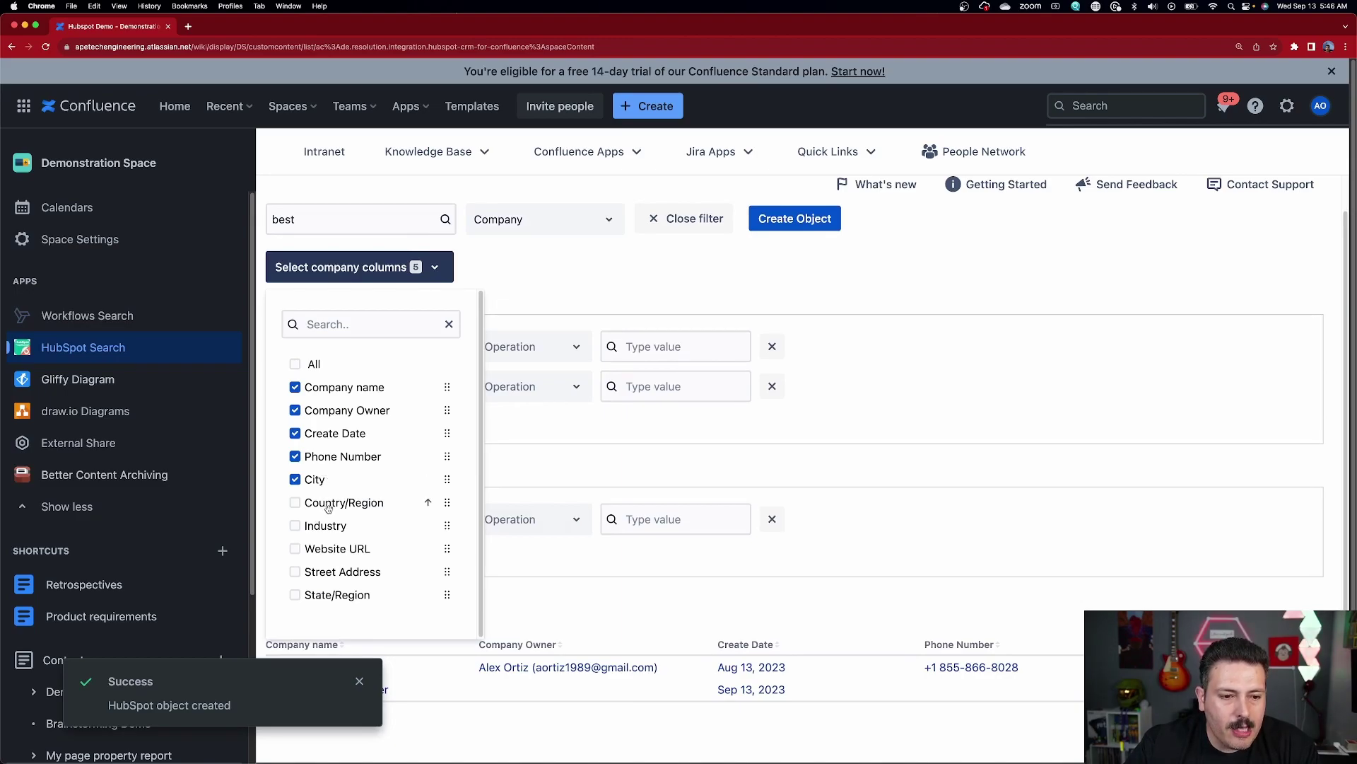
scroll(328, 507, down, 1)
click(593, 297)
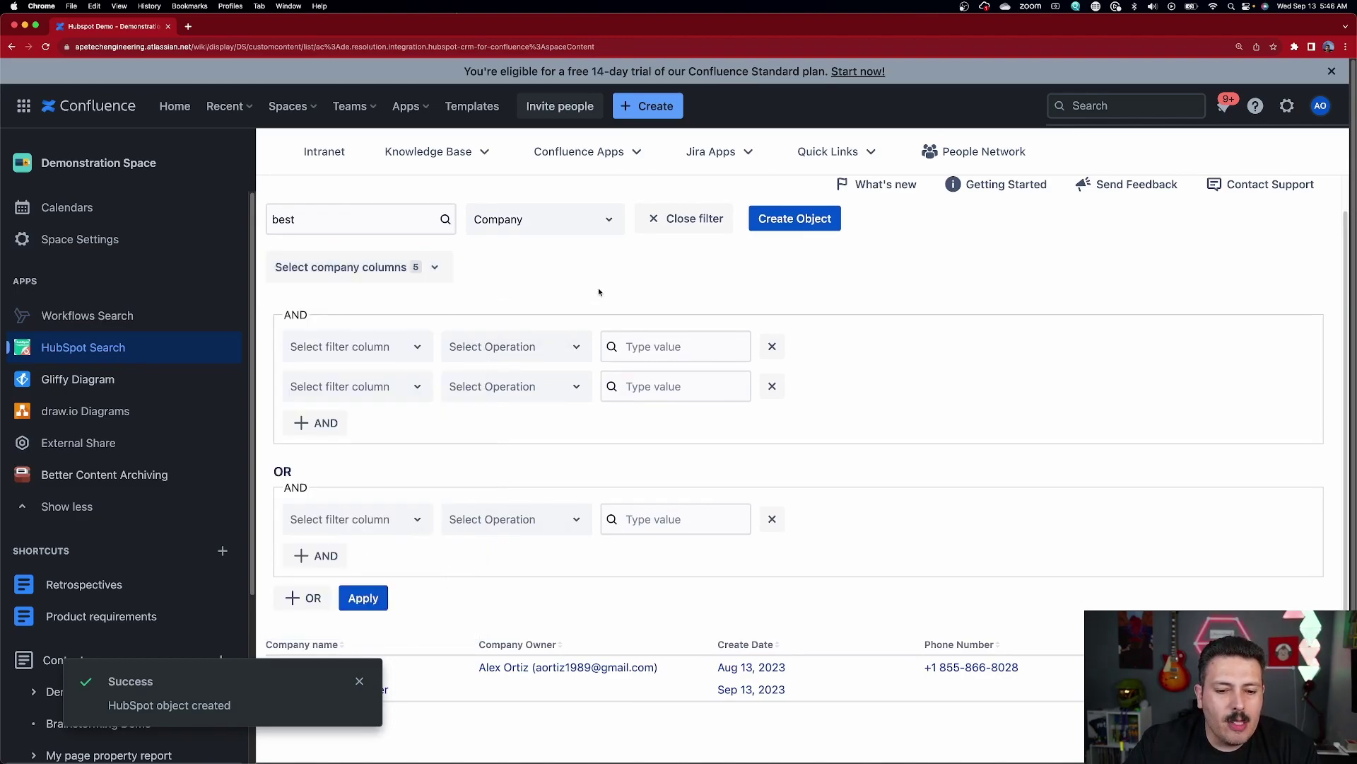
click(361, 683)
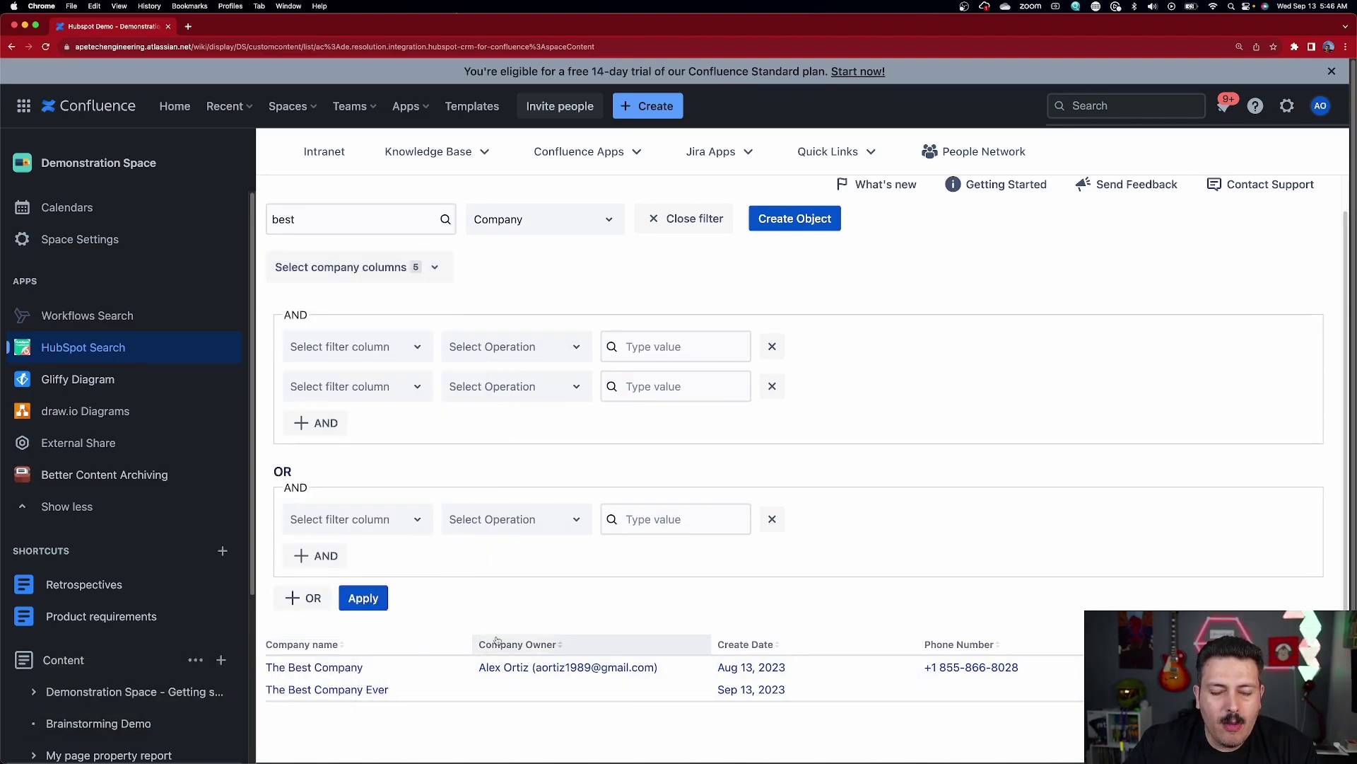